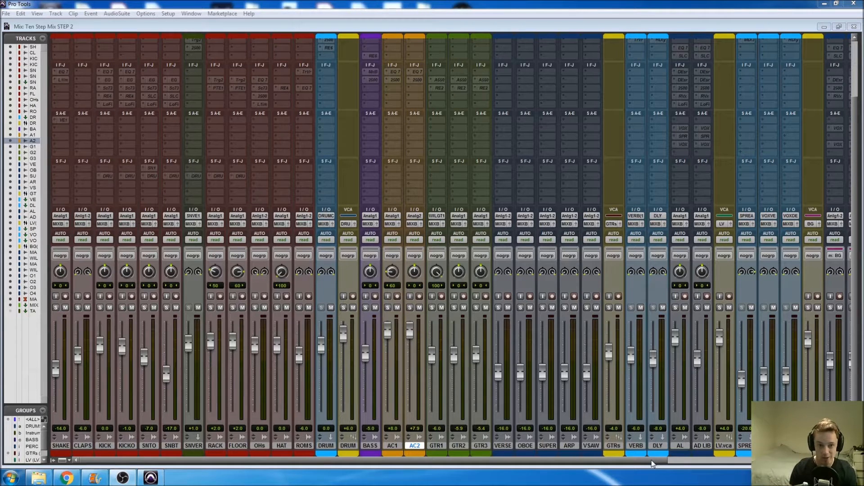
- Switch to the Edit window and set the session's starting tempo to 126 BPM
left_click_drag(652, 460, 827, 461)
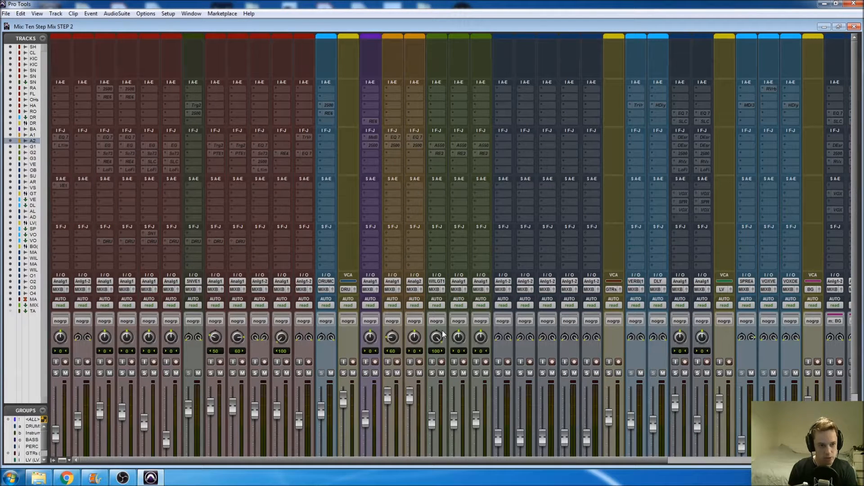
key("ctrl+equal")
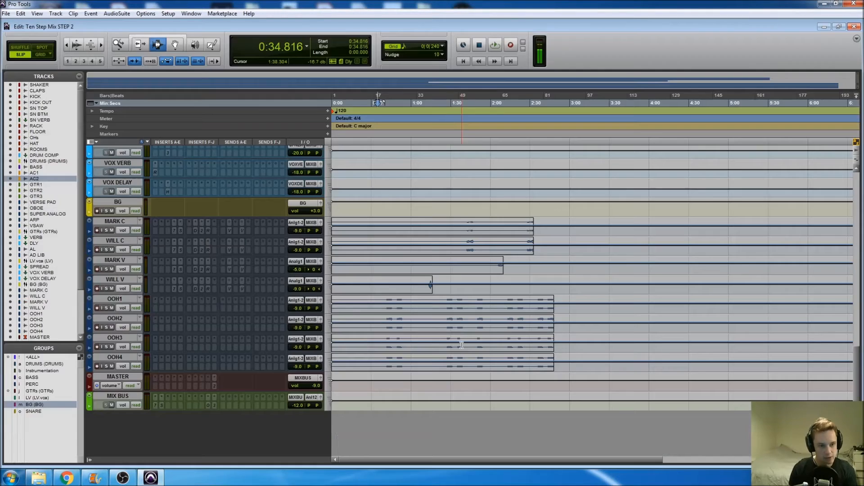
scroll(461, 345, "up", 15)
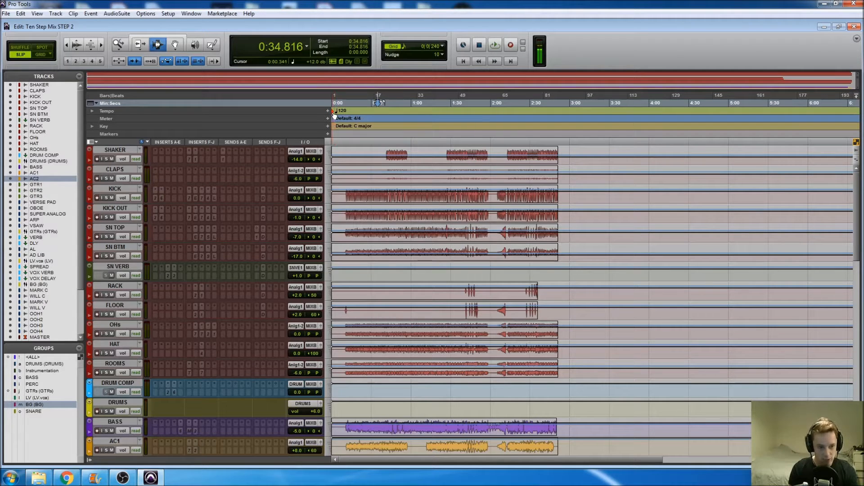
double_click(334, 111)
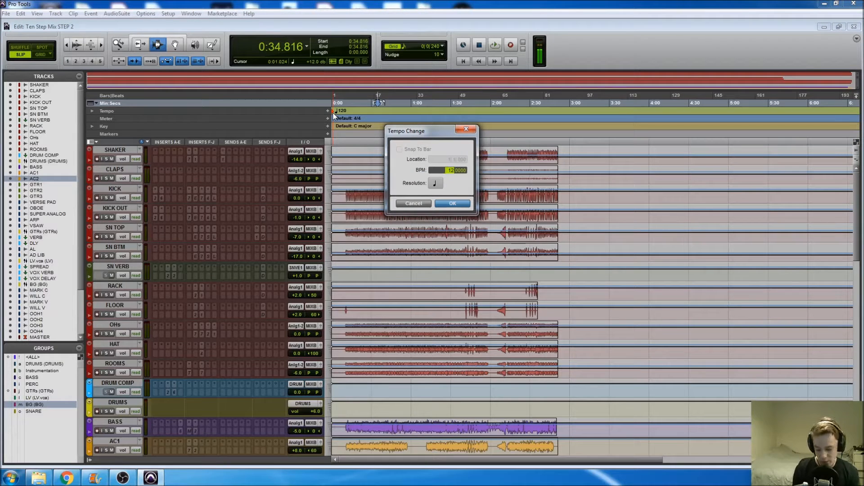
key("Return")
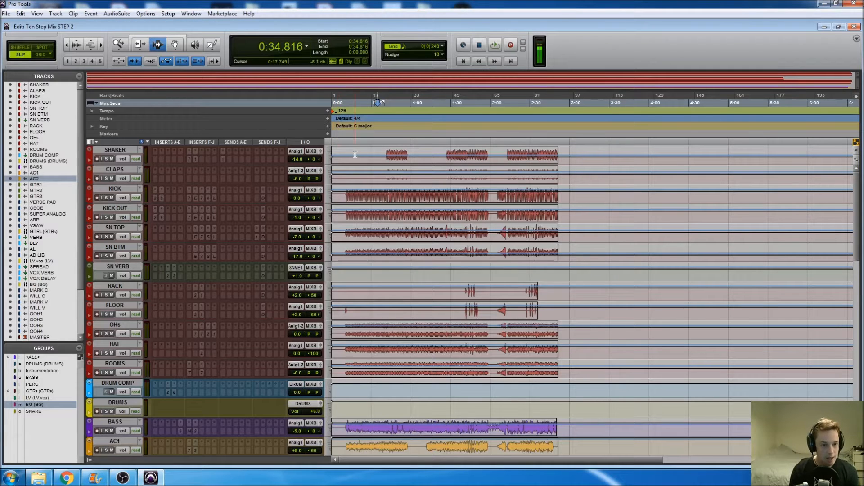
- Switch the edit mode from Slip to Grid
left_click(355, 153)
left_click(347, 171)
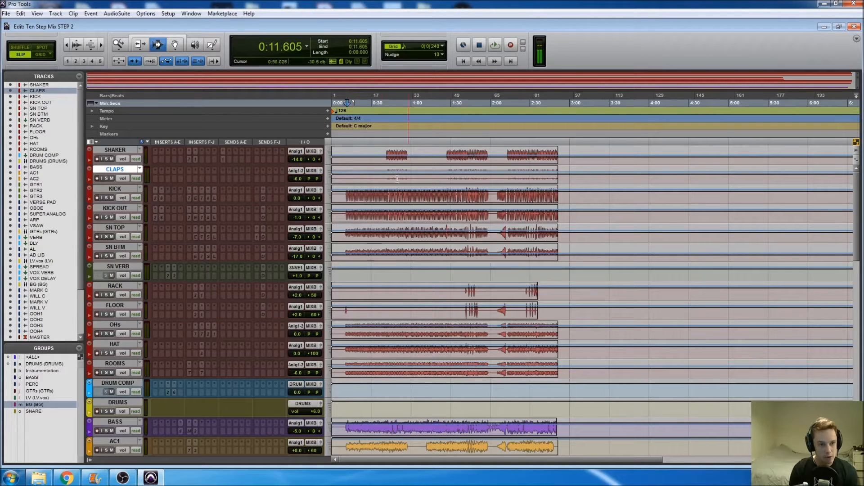
left_click(38, 55)
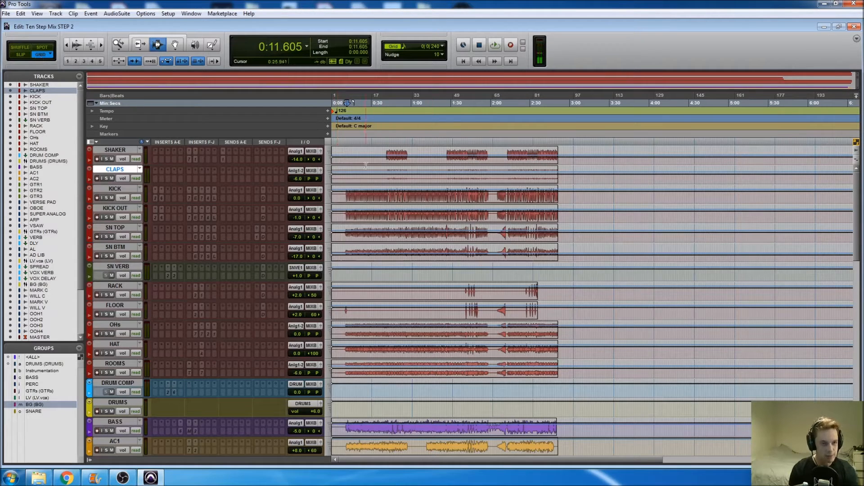
- Set the grid resolution to 1/4 note
left_click(370, 154)
key("t")
key("t")
key("t")
left_click(440, 156)
left_click(398, 158)
left_click(411, 155)
left_click(406, 155)
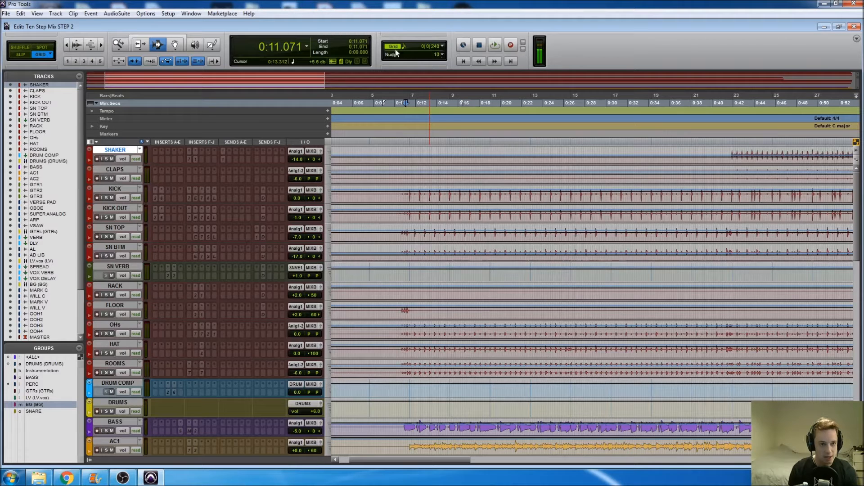
left_click(440, 46)
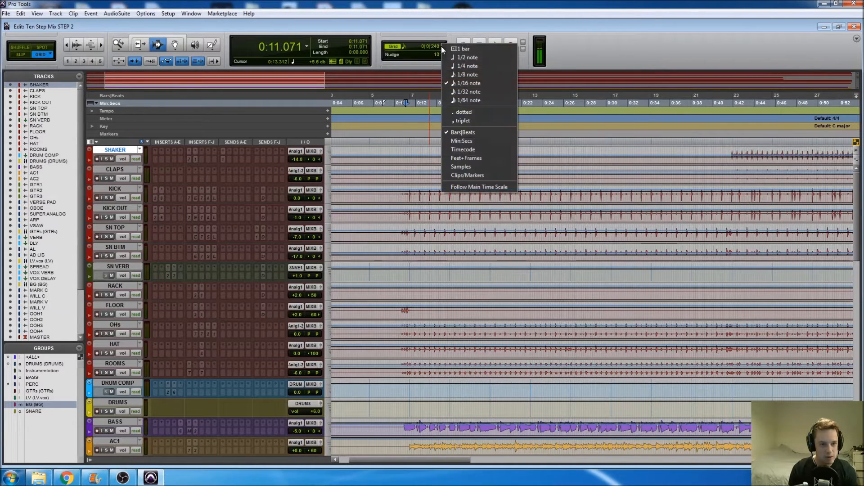
left_click(458, 66)
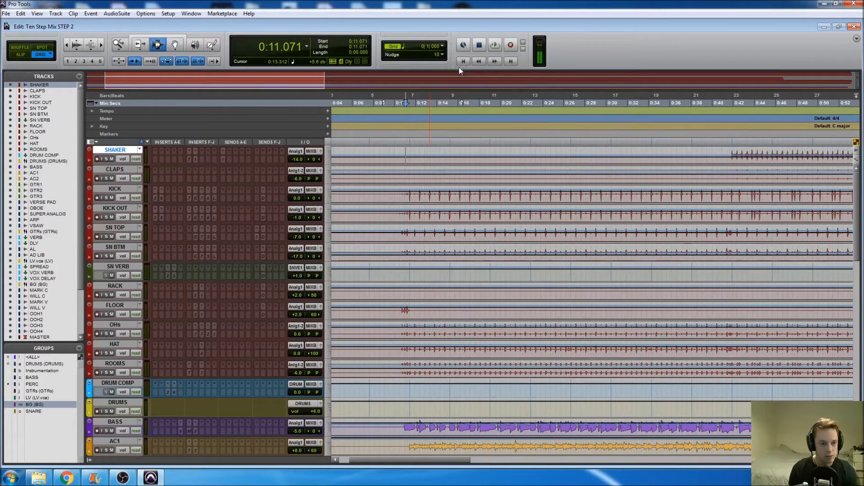
- Switch the view of all audio tracks from volume to waveform
left_click(404, 169)
left_click(408, 158)
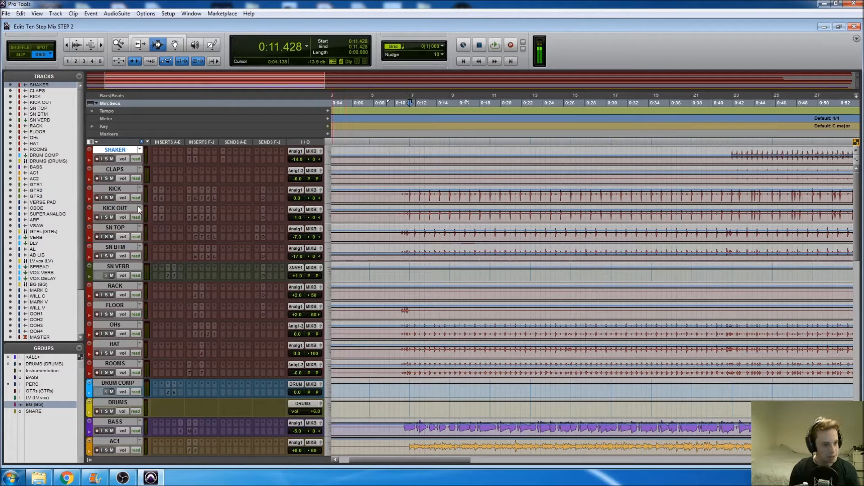
left_click(122, 178)
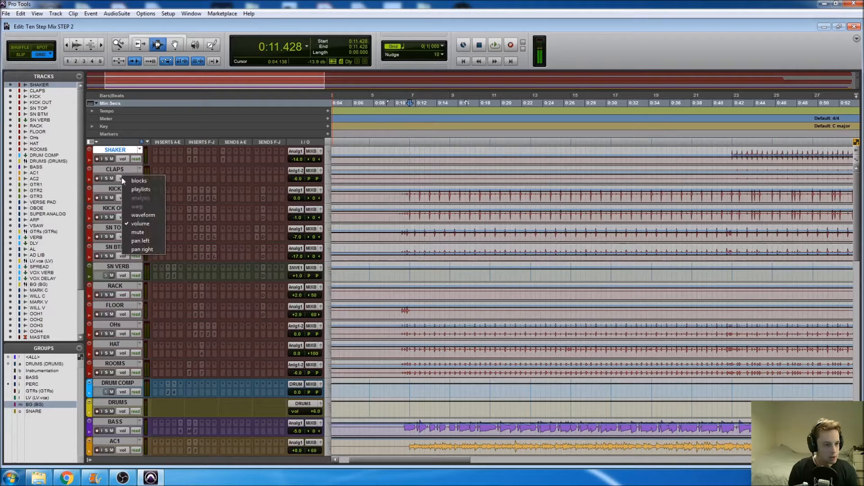
left_click(136, 212, "alt")
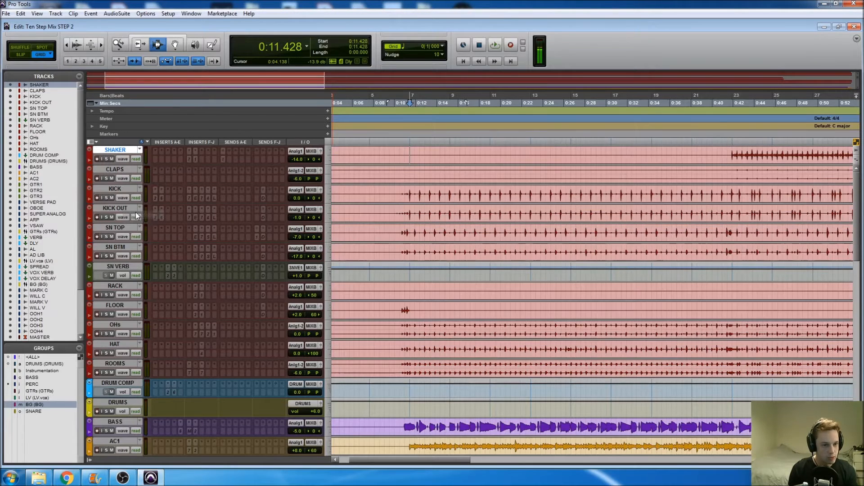
left_click(402, 160)
key("t")
key("r")
key("t")
key("r")
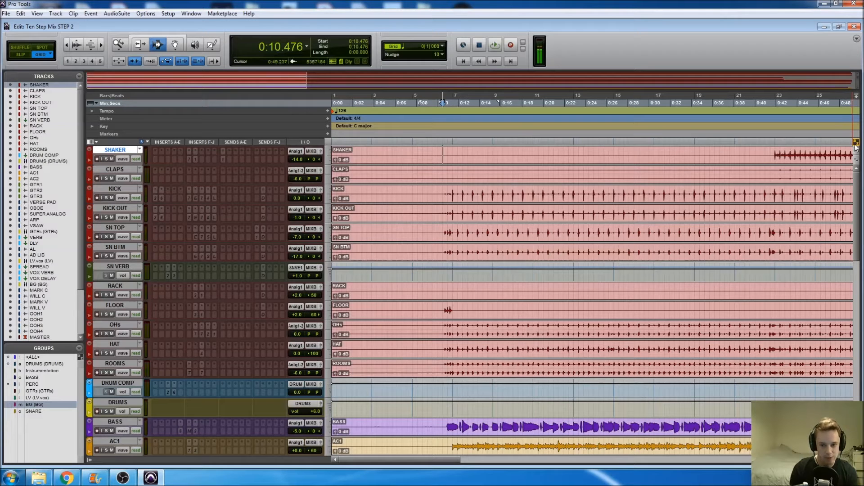
key("t")
key("t")
key("r")
key("r")
key("r")
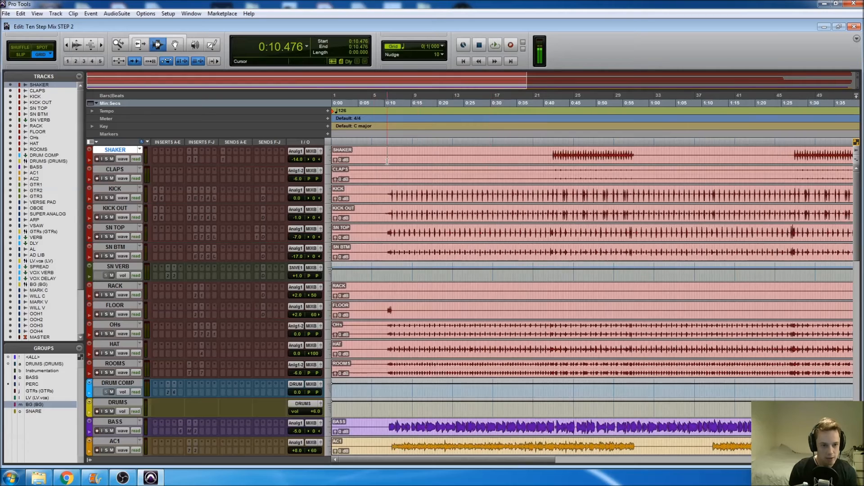
- Play the drum fill before the first verse and add a marker named V1 at bar 7
key("t")
key("t")
left_click(532, 174)
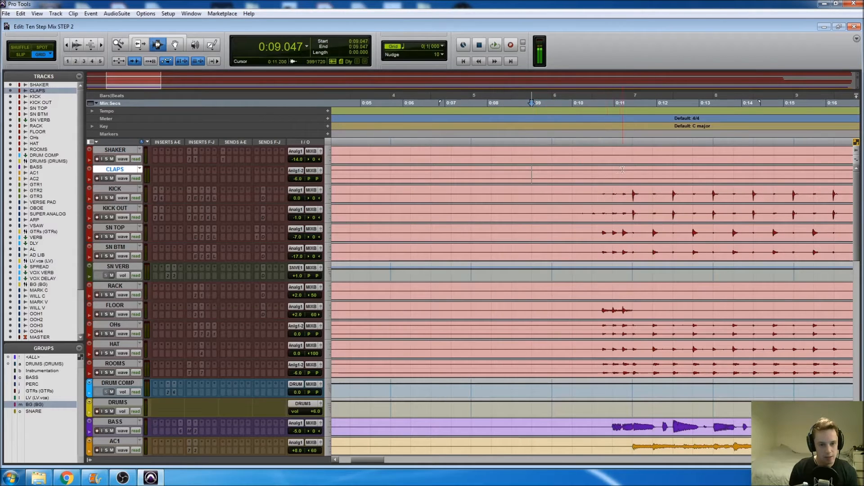
left_click(553, 153)
key("space")
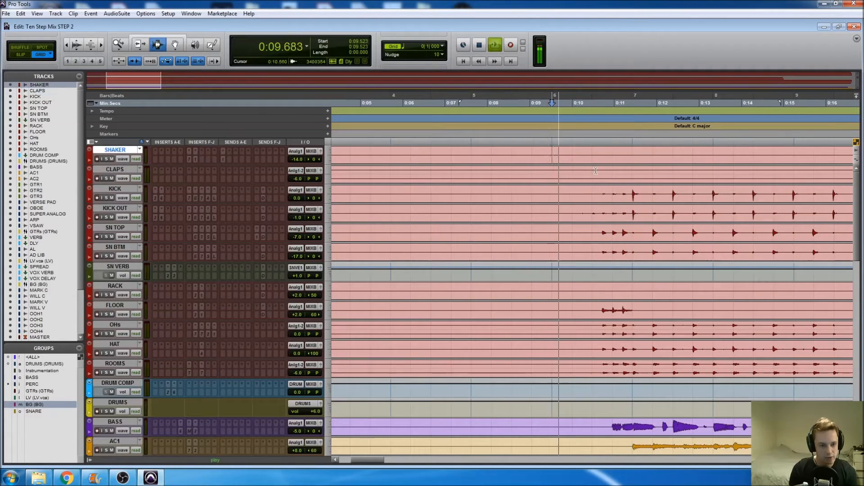
key("space")
left_click(632, 156)
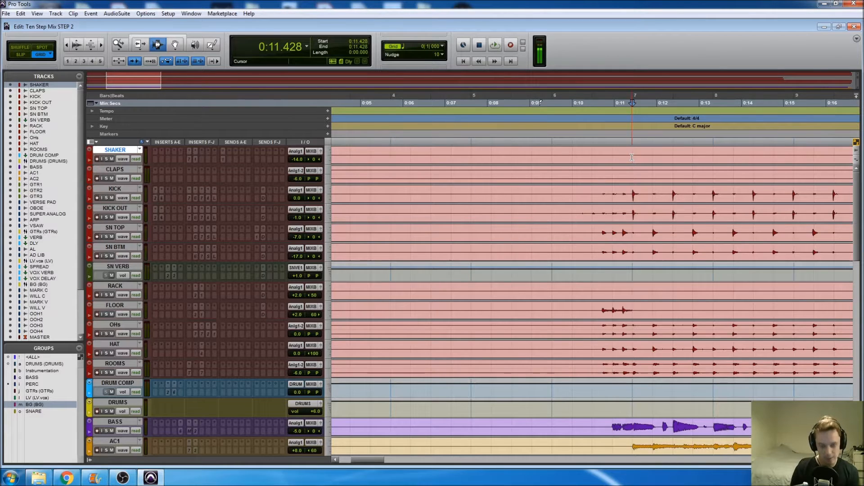
key("Return")
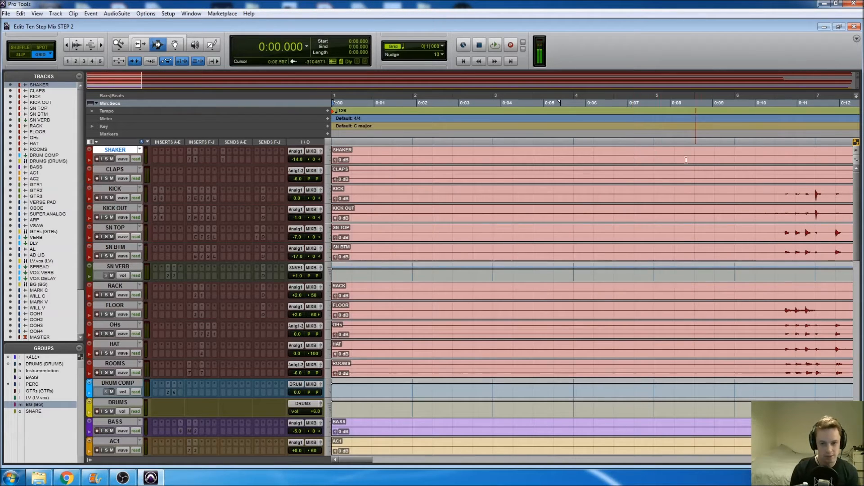
left_click(766, 155)
left_click(817, 156)
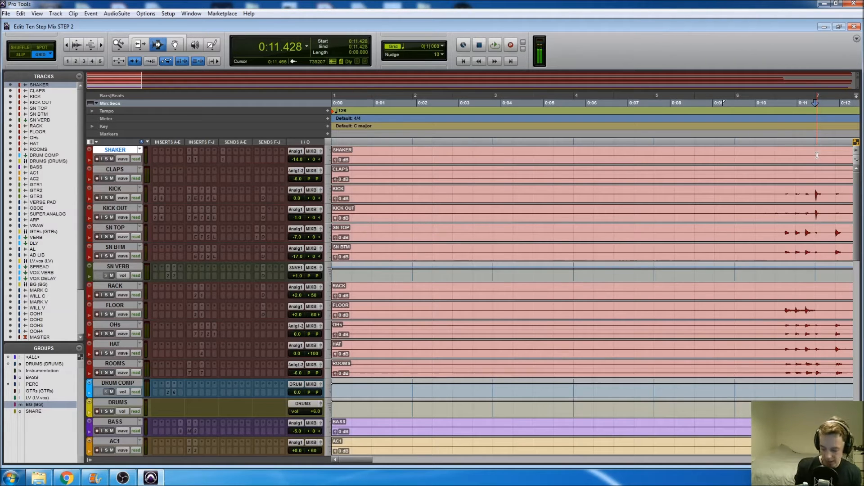
key("KP_Enter")
type("V1")
key("Return")
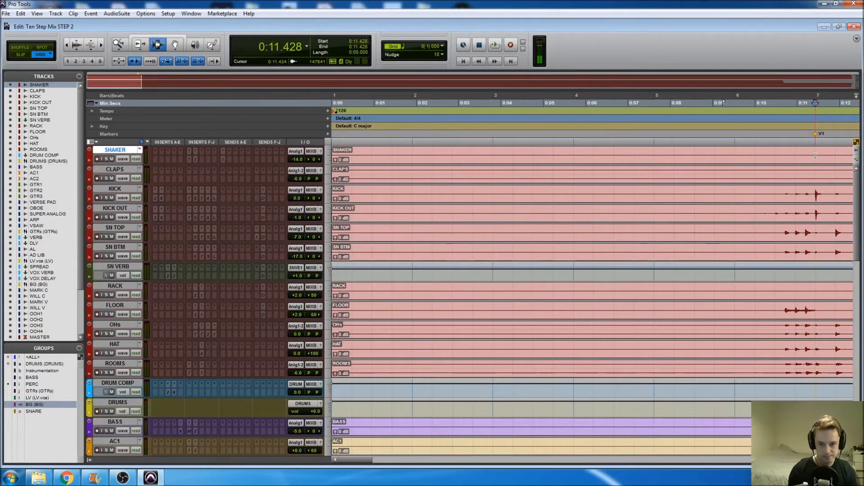
- Audition the first shaker entrance and add a marker named C1 at bar 23
key("r")
key("r")
key("r")
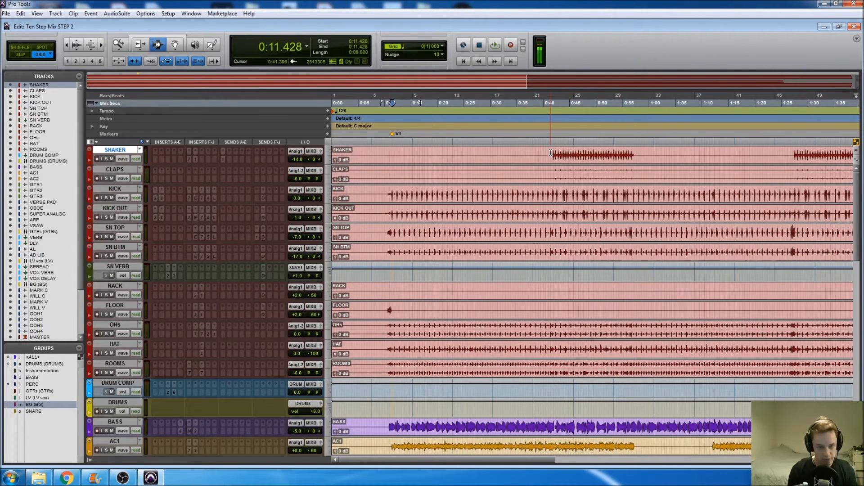
left_click(552, 152)
key("t")
key("t")
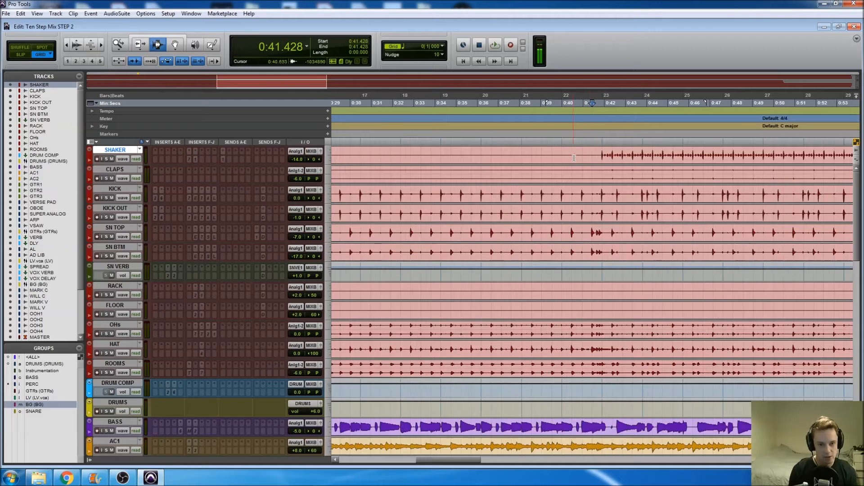
left_click(572, 158)
key("space")
key("space")
key("KP_Enter")
type("C1")
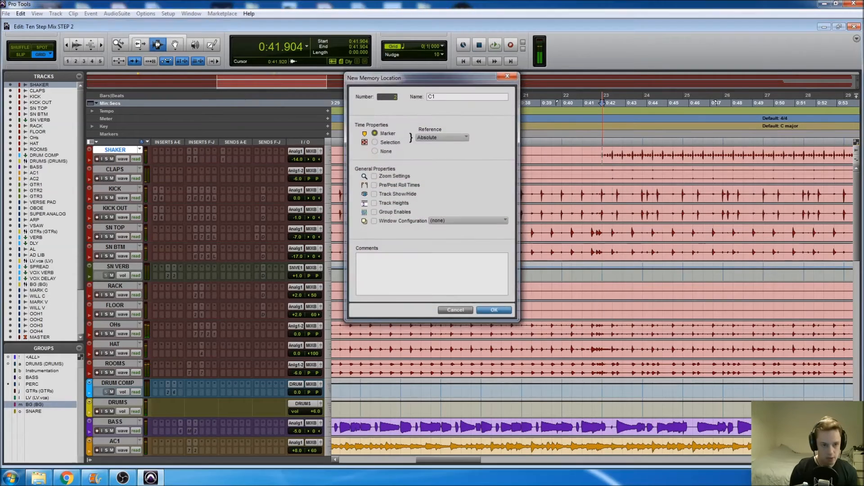
key("Return")
- Audition the end of the first shaker section and add a marker named V2 at bar 31
scroll(516, 156, "right", 5)
left_click(516, 157)
key("space")
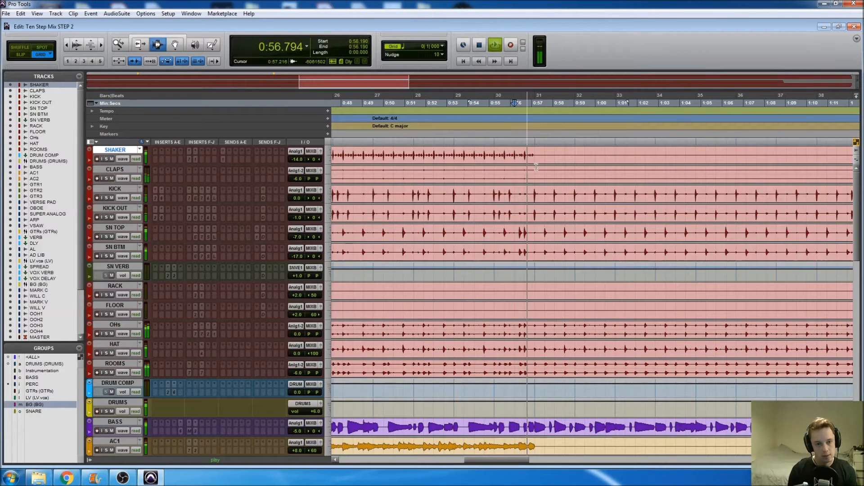
key("space")
key("KP_Enter")
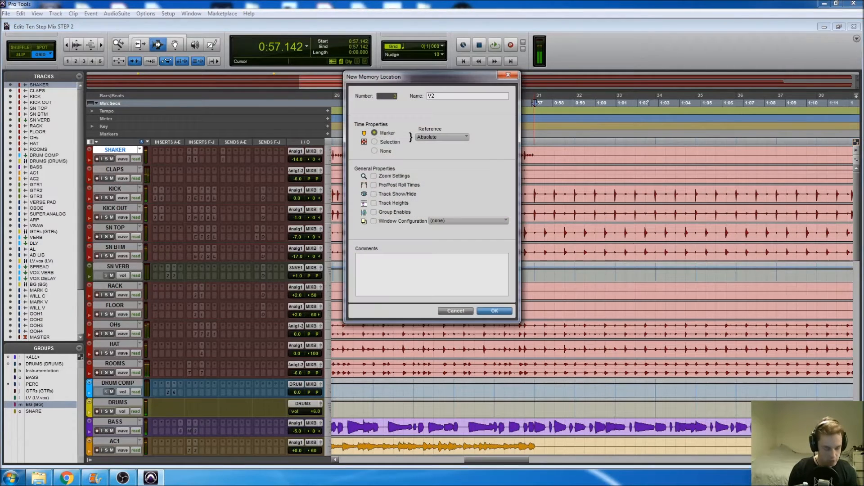
key("Return")
- Audition the lead-in to the second shaker entrance and add a marker at bar 47
scroll(558, 154, "right", 5)
left_click(558, 155)
key("space")
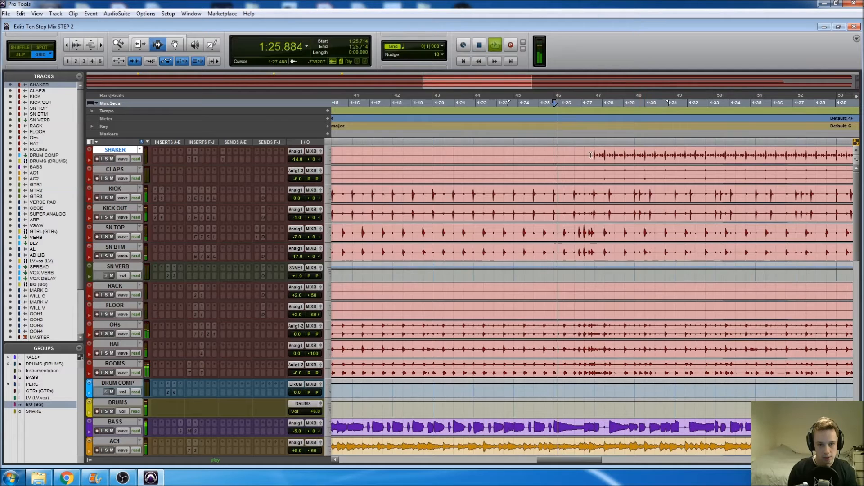
key("space")
key("KP_Enter")
key("Return")
- Audition the passage where the drums drop out and add a marker named B at bar 63
scroll(591, 159, "right", 3)
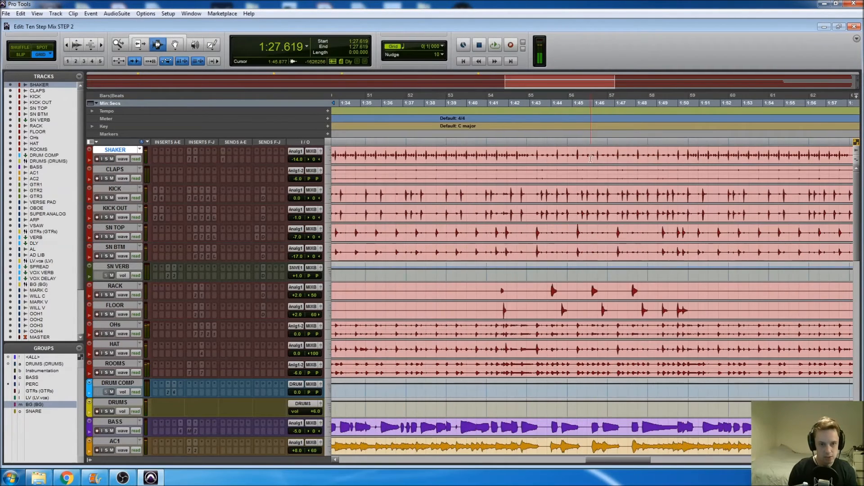
scroll(615, 158, "right", 3)
left_click(561, 155)
key("space")
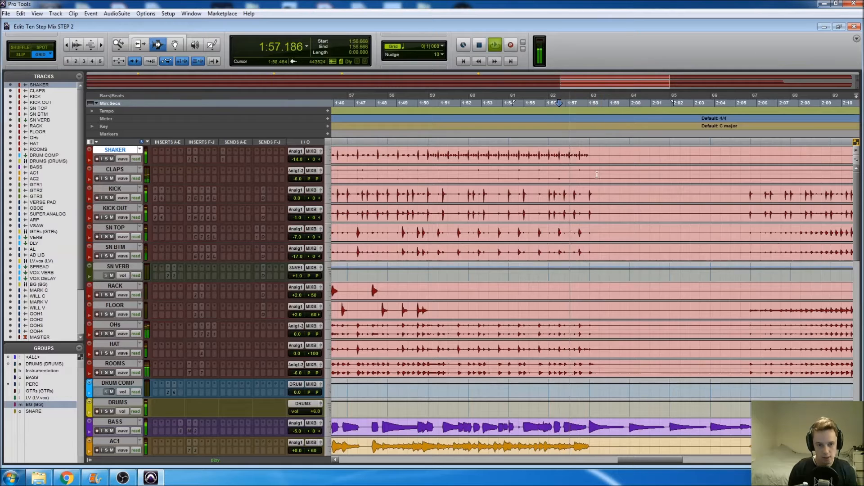
key("space")
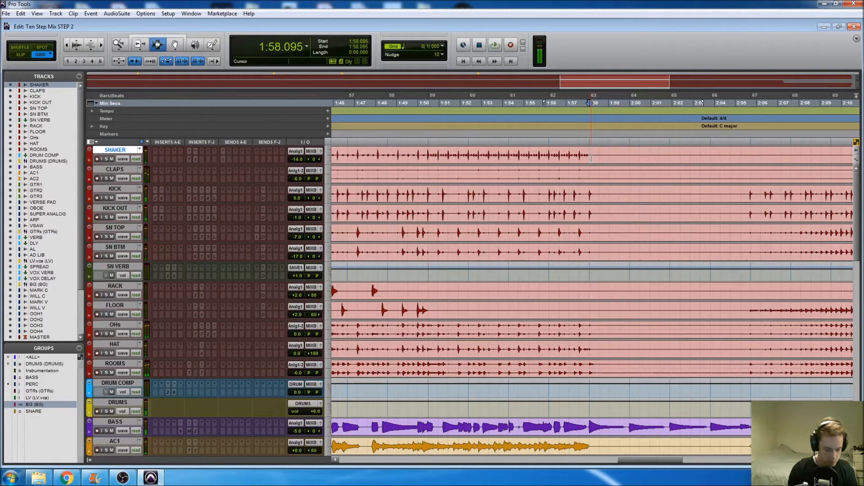
key("KP_Enter")
key("Return")
- Audition the point where the kick re-enters and add a marker named BUILD at bar 67
scroll(474, 162, "right", 3)
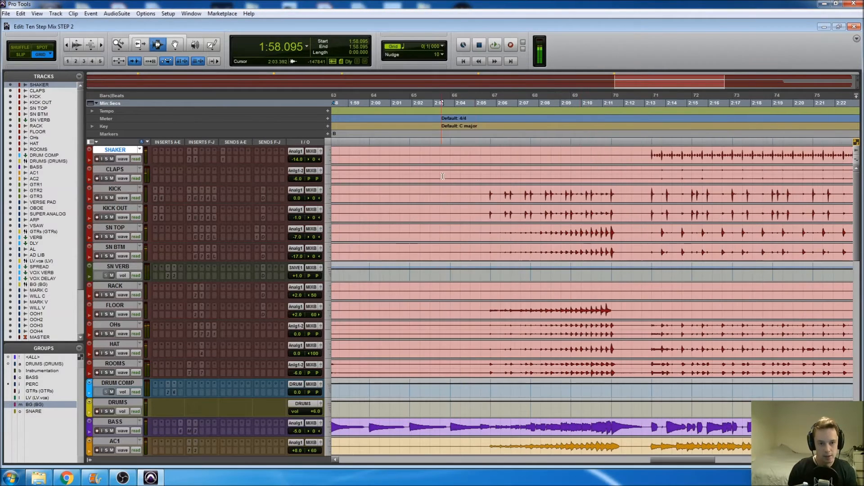
left_click(471, 161)
key("space")
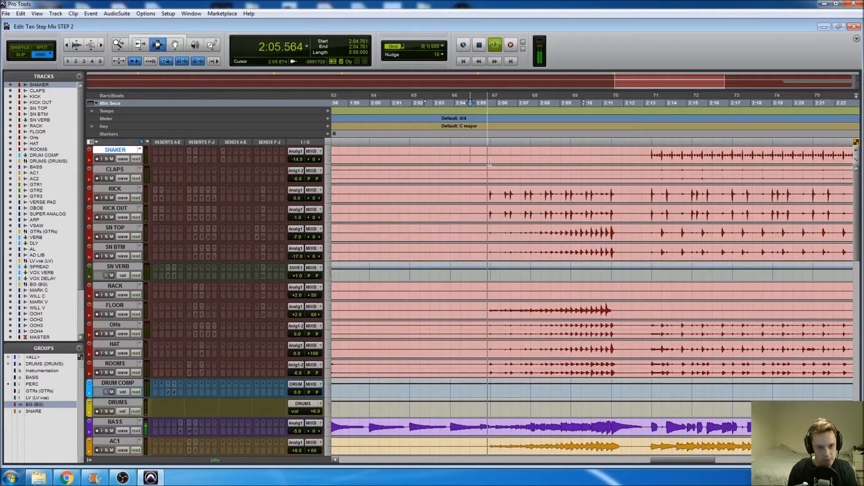
key("space")
left_click(490, 159)
key("KP_Enter")
type("BUILD")
key("Return")
- Audition the end of the drum build-up and add a marker named STOP at bar 70
left_click(591, 162)
key("space")
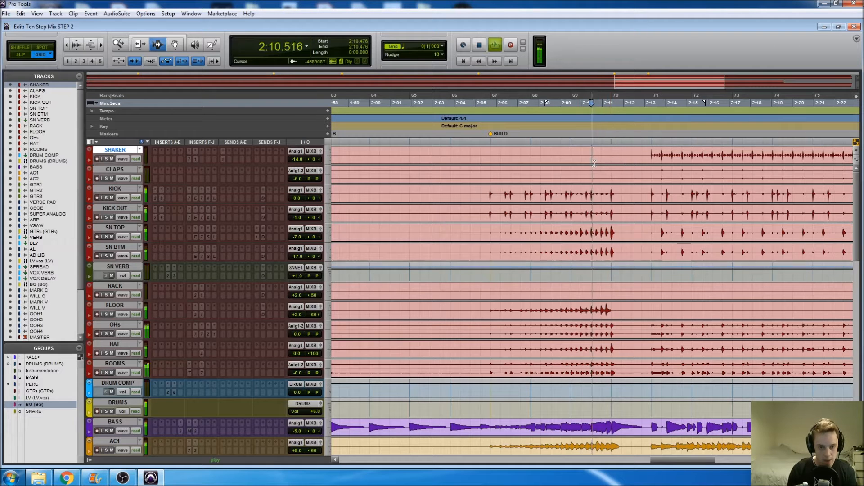
key("space")
left_click(611, 170)
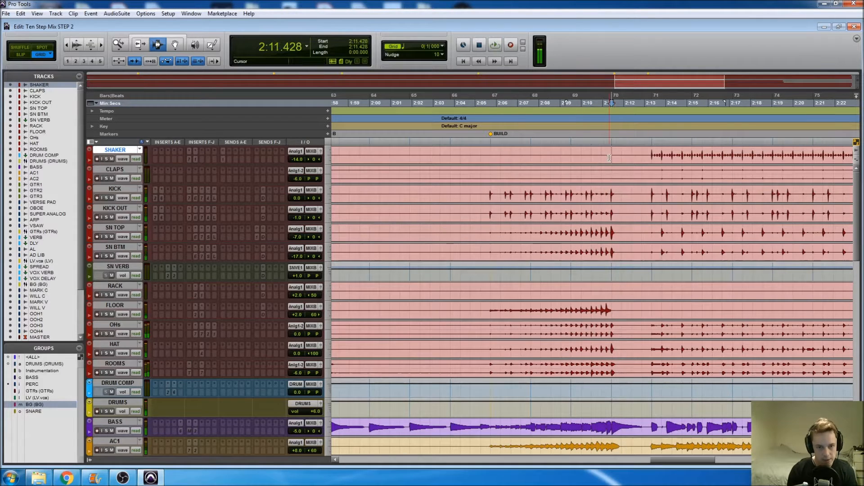
key("KP_Enter")
type("STOP")
key("Return")
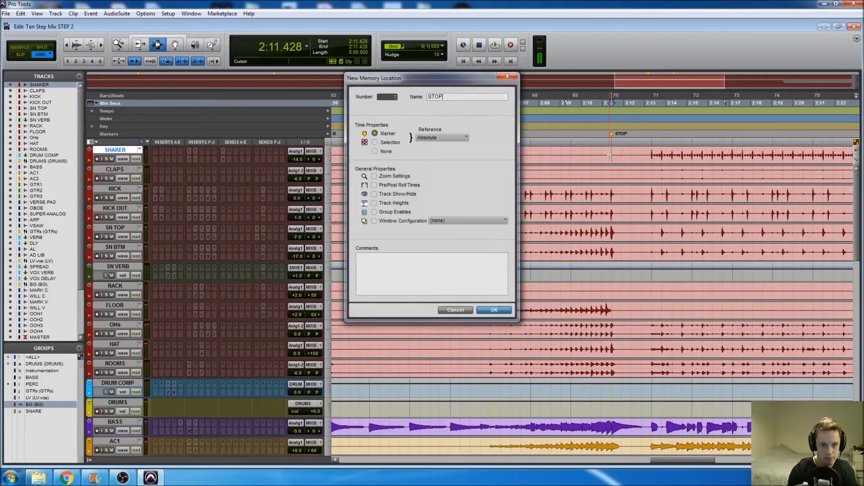
- Add a marker named C3 at bar 71, where the shaker re-enters after the stop
left_click(650, 153)
key("KP_Enter")
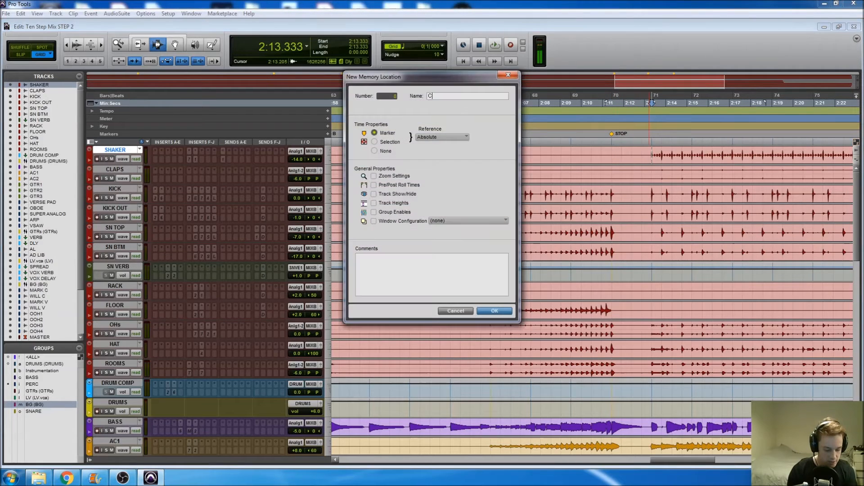
type("C3")
key("Return")
- Audition the transition into the C3 section and bring the whole song's timeline into view
left_click(640, 157)
key("space")
key("ctrl+bracketleft")
key("ctrl+bracketleft")
key("ctrl+bracketleft")
key("ctrl+bracketleft")
key("space")
left_click(461, 165)
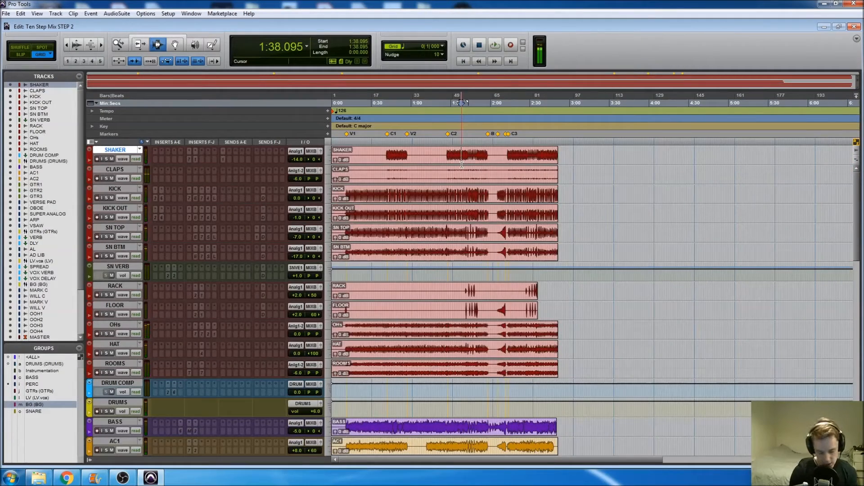
- Examine the mixer channels from the drums through to the mix bus, including their inserts, sends and faders
key("ctrl+equal")
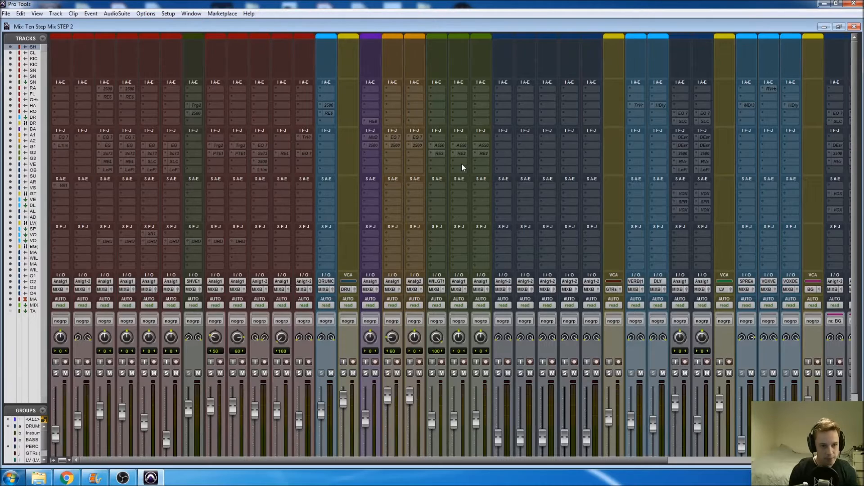
scroll(461, 163, "right", 4)
scroll(462, 163, "left", 4)
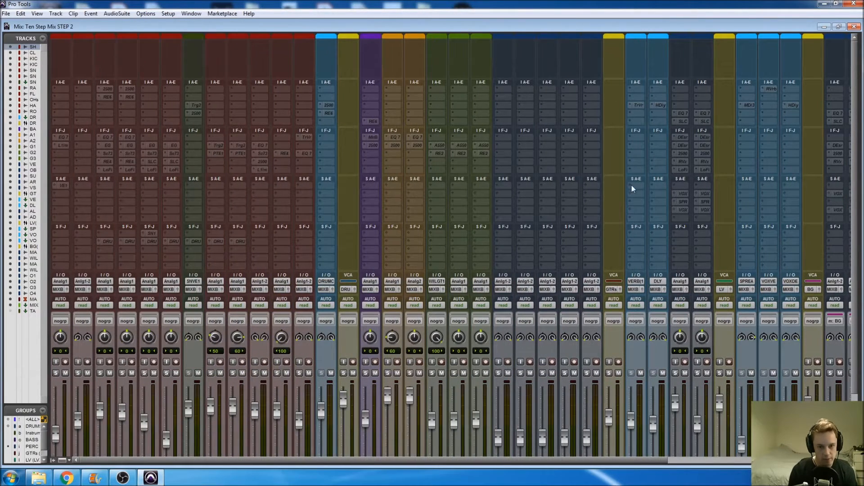
scroll(634, 190, "right", 4)
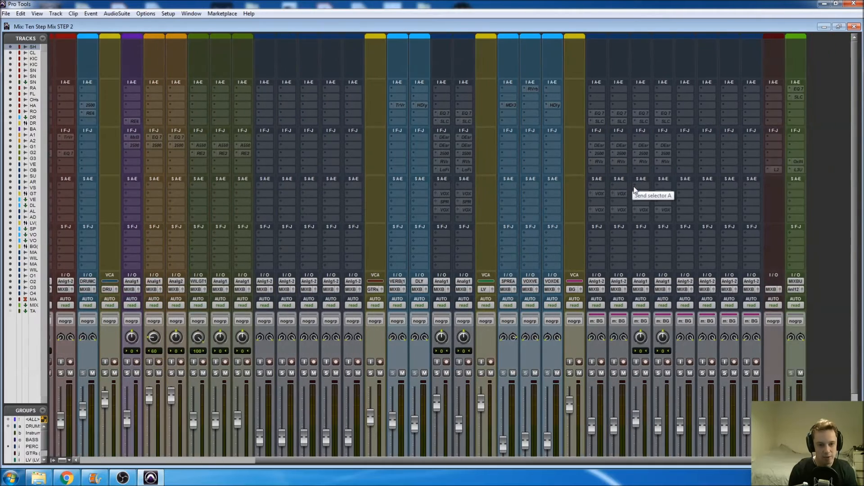
scroll(631, 191, "left", 4)
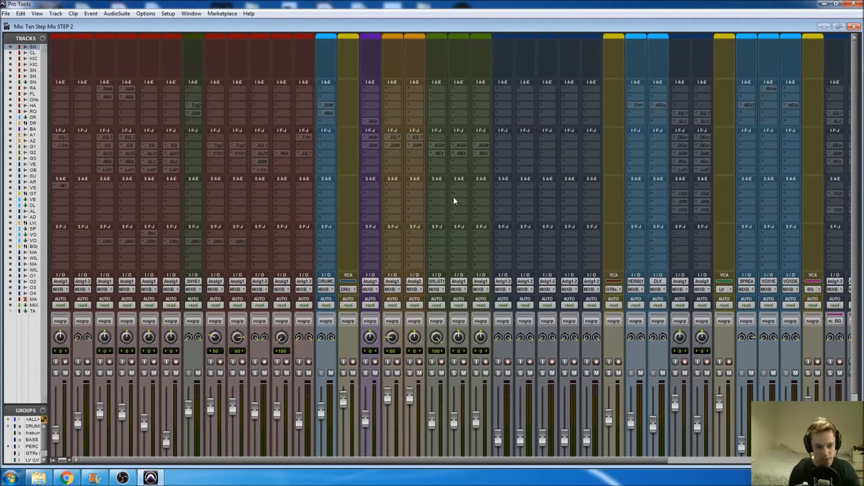
scroll(472, 206, "down", 3)
scroll(466, 196, "up", 3)
scroll(460, 191, "right", 6)
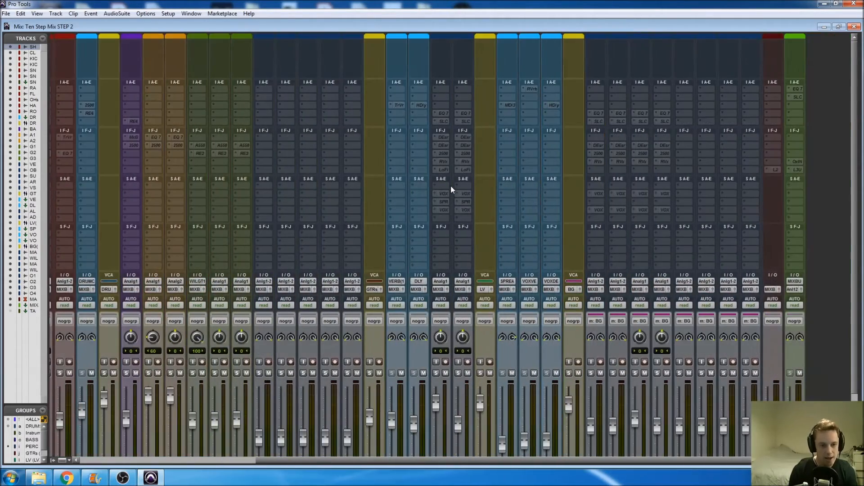
scroll(450, 185, "left", 6)
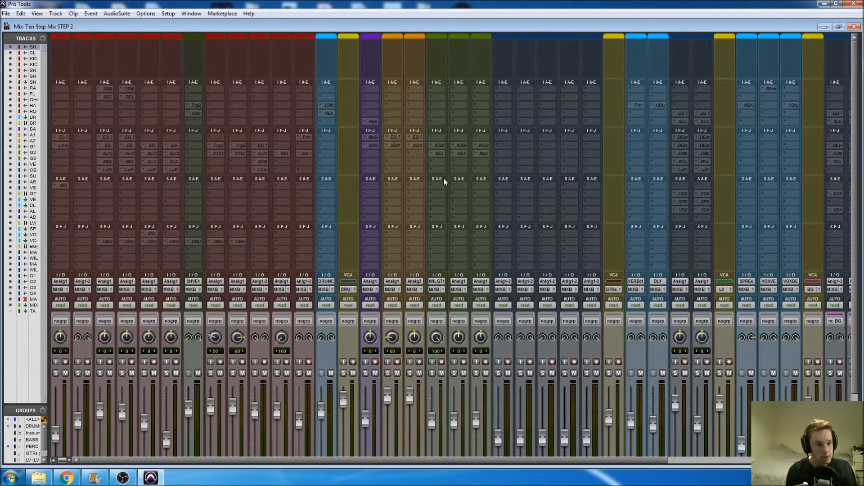
scroll(430, 188, "right", 6)
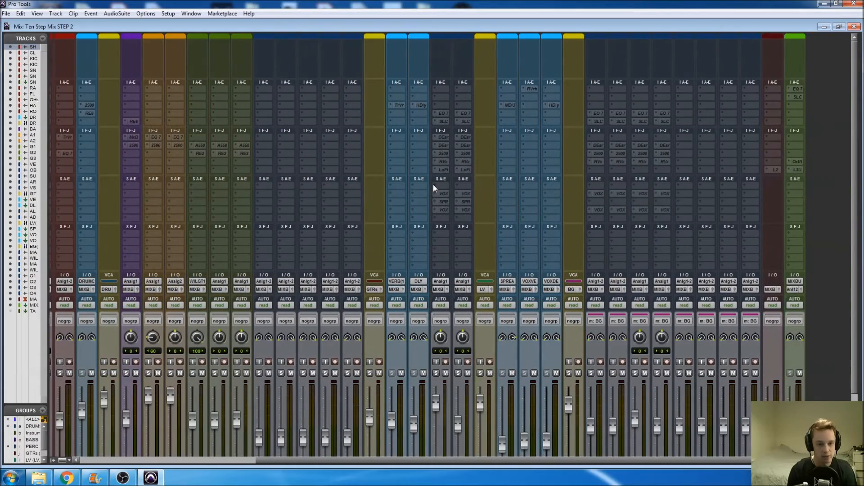
scroll(435, 188, "left", 6)
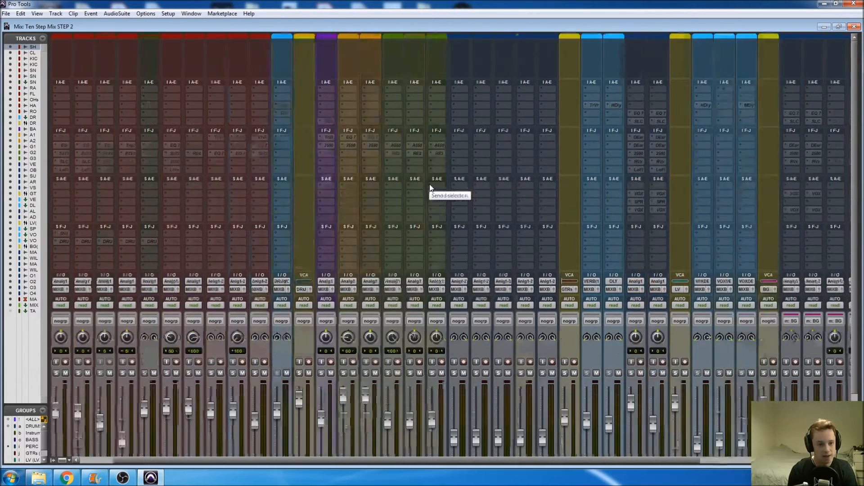
scroll(400, 178, "down", 3)
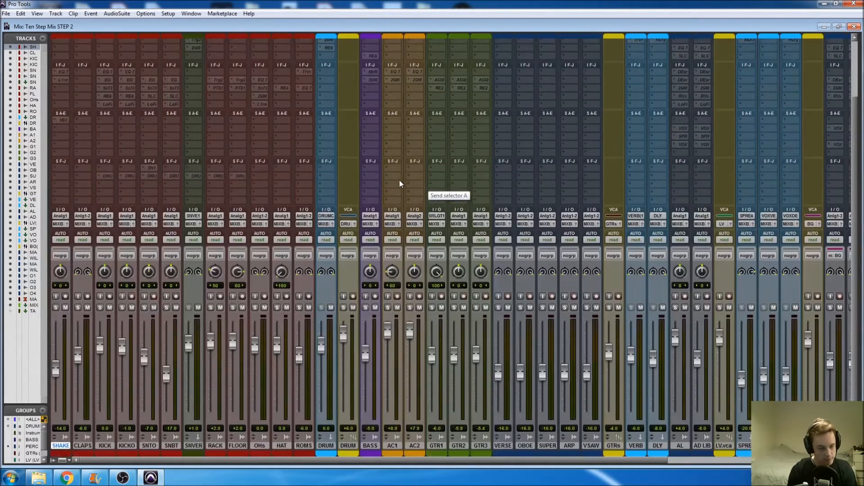
scroll(399, 180, "up", 3)
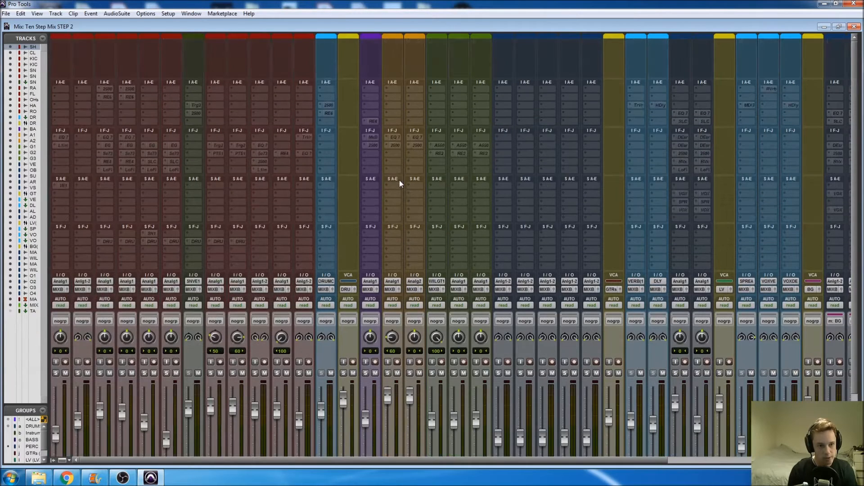
scroll(259, 212, "down", 3)
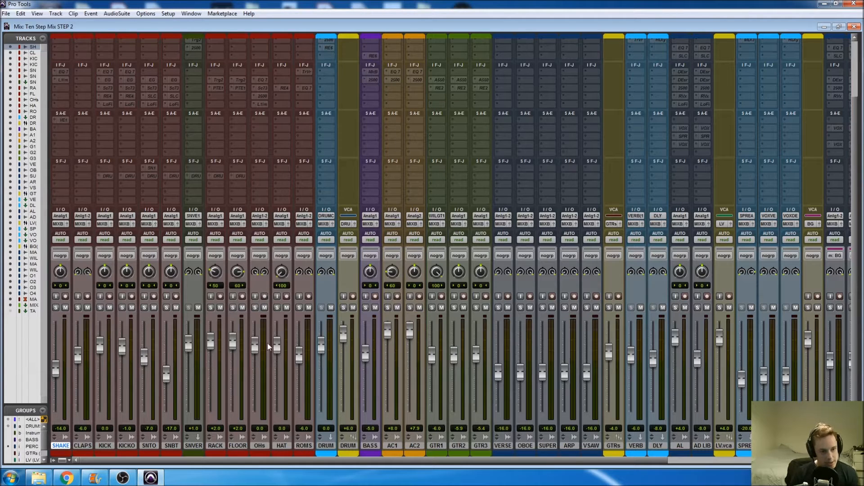
- In the Edit window, locate the tom hits in the second chorus, solo the OHs track and raise its volume to +12.0 dB
left_click(261, 447)
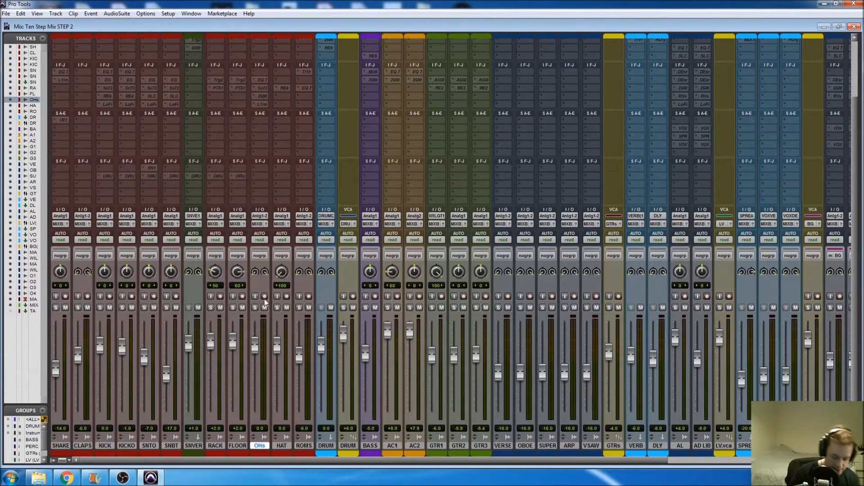
key("ctrl+equal")
left_click(474, 291)
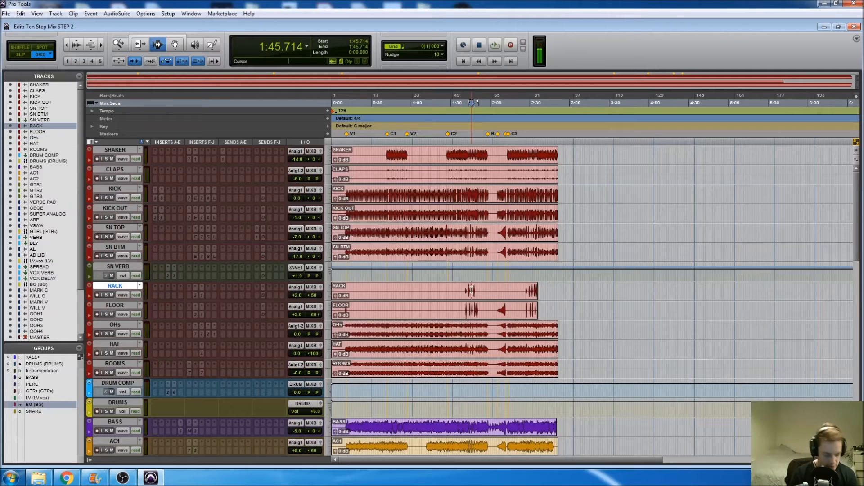
key("ctrl+bracketright")
key("ctrl+bracketright")
key("ctrl+bracketright")
key("ctrl+bracketright")
key("ctrl+bracketright")
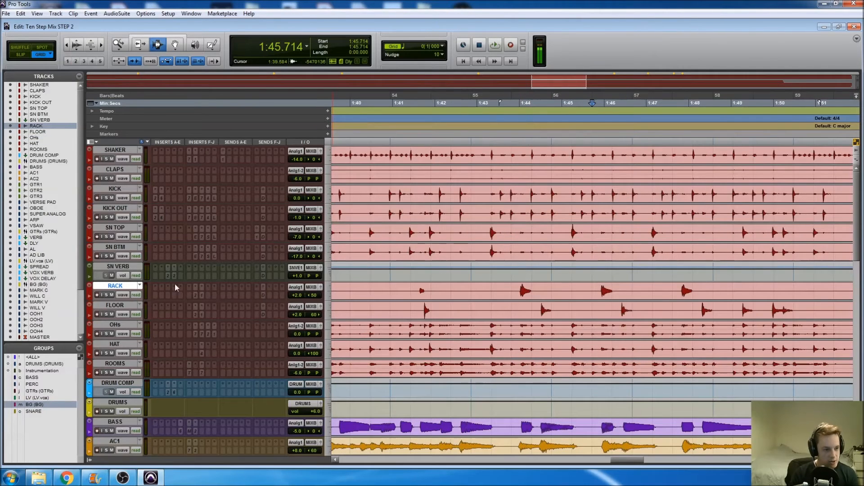
left_click(106, 333)
left_click_drag(293, 336, 293, 320)
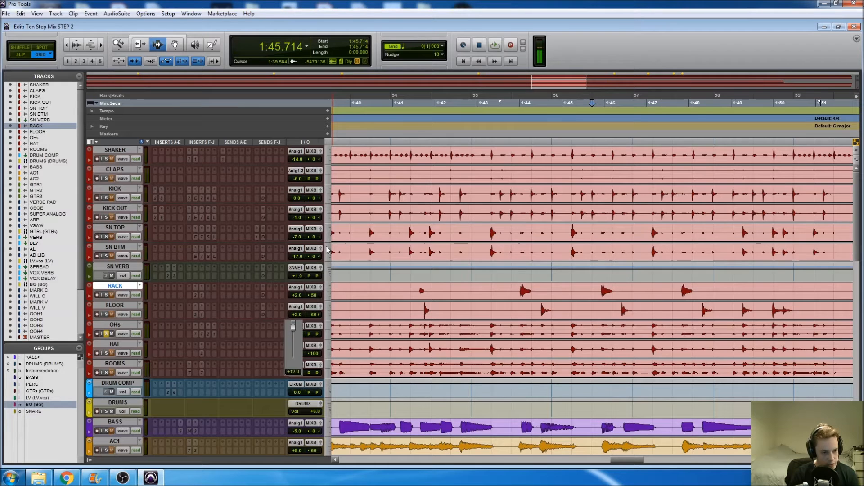
- Audition the soloed overheads over the tom passage starting at 1:43.809
left_click(477, 326)
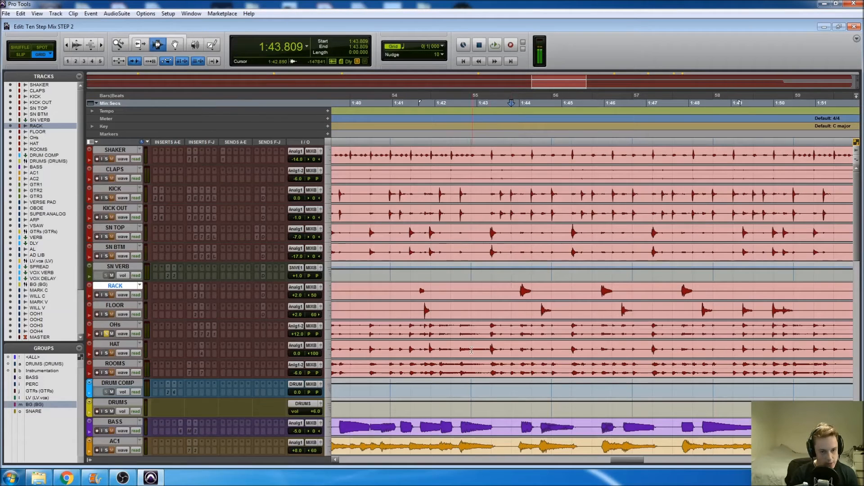
key("space")
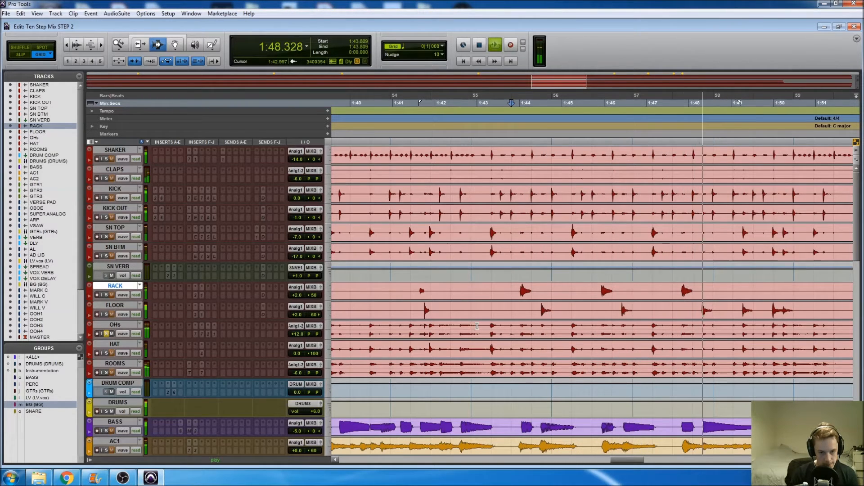
key("space")
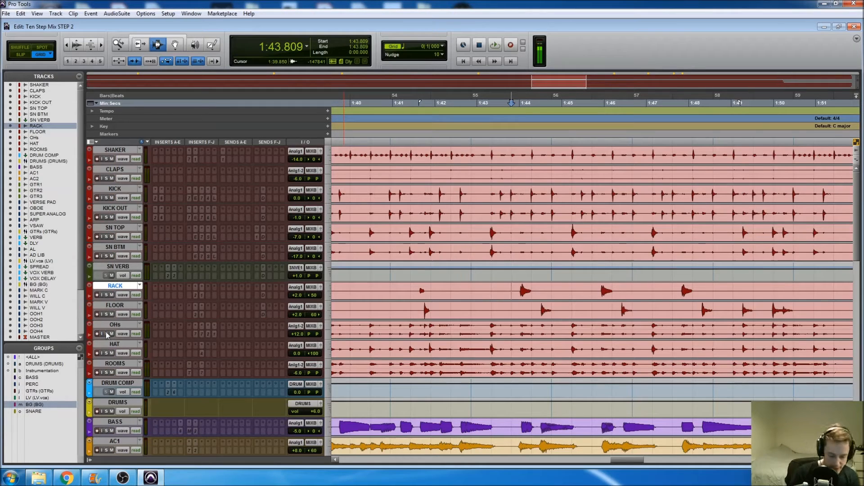
- In the Mix window, audition the OHs channel soloed and then within the full mix
key("ctrl+equal")
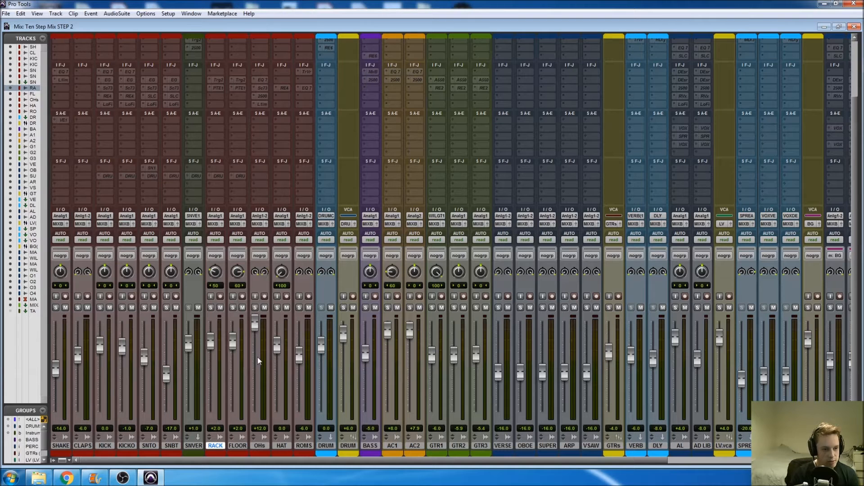
left_click(255, 308)
key("space")
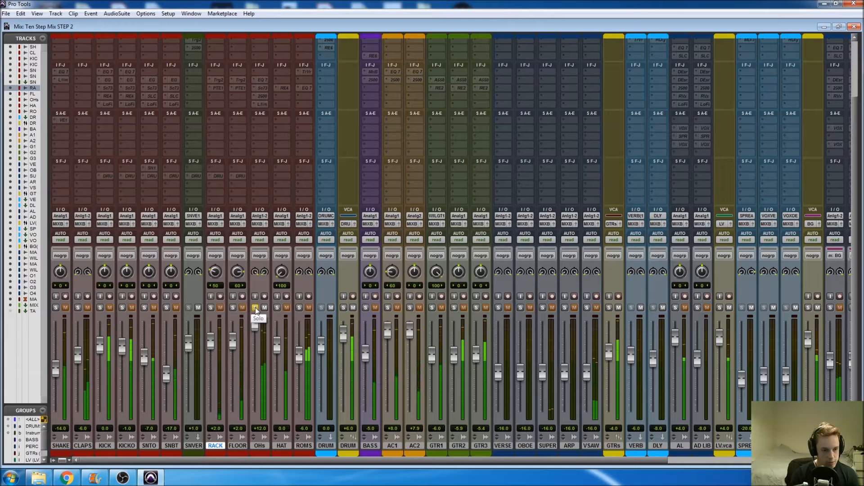
left_click(256, 307)
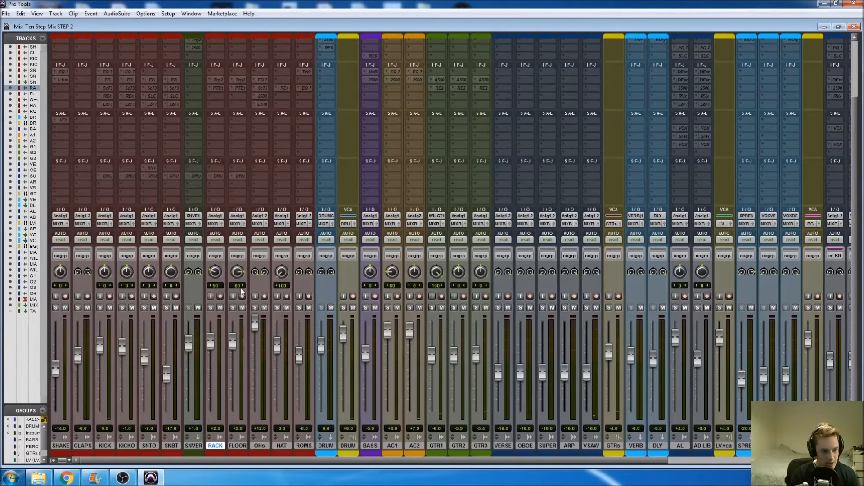
- Audition the ROOMS channel soloed with its fader at +12.0 dB, and leave it unsoloed at +1.6 dB
left_click(299, 308)
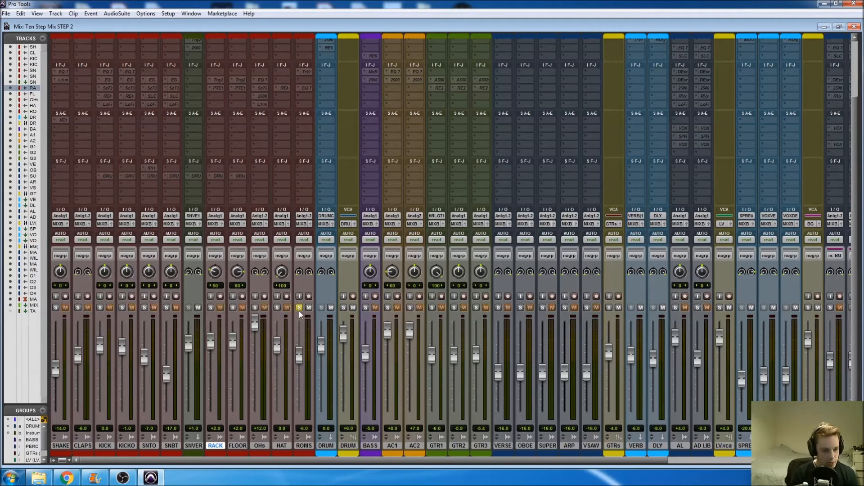
left_click_drag(296, 355, 299, 318)
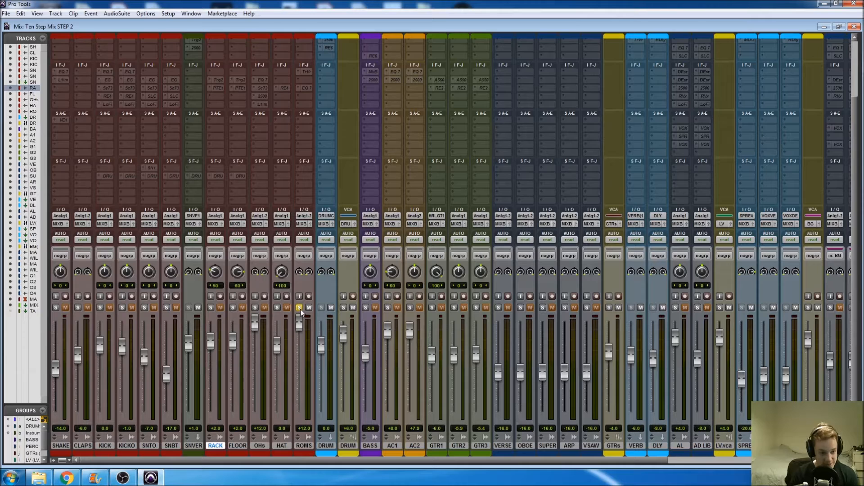
key("space")
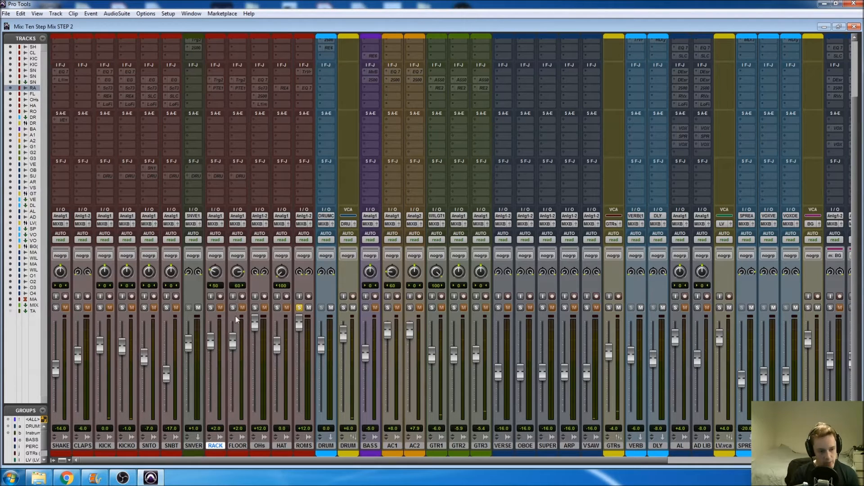
left_click(300, 308)
left_click_drag(299, 323, 299, 330)
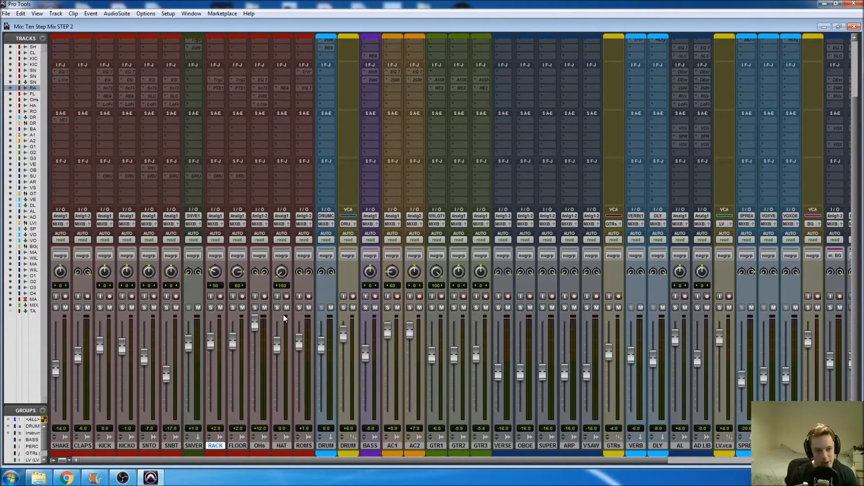
- In the Edit window, select the second chorus on the KICK OUT track from marker C2 to marker B
key("ctrl+equal")
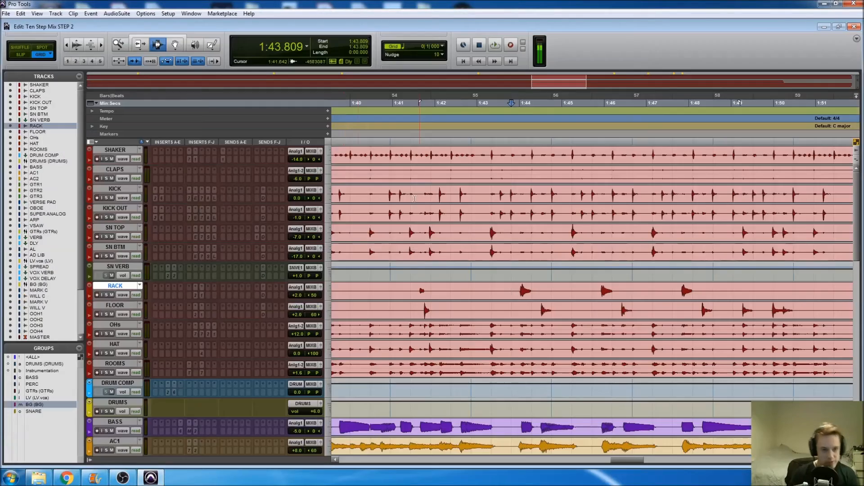
left_click(435, 211)
key("ctrl+alt+bracketleft")
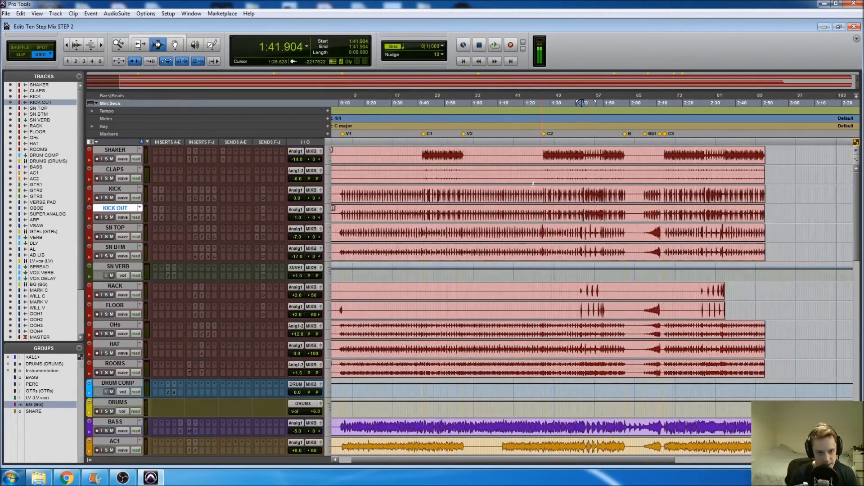
scroll(555, 209, "down", 3)
scroll(552, 196, "up", 3)
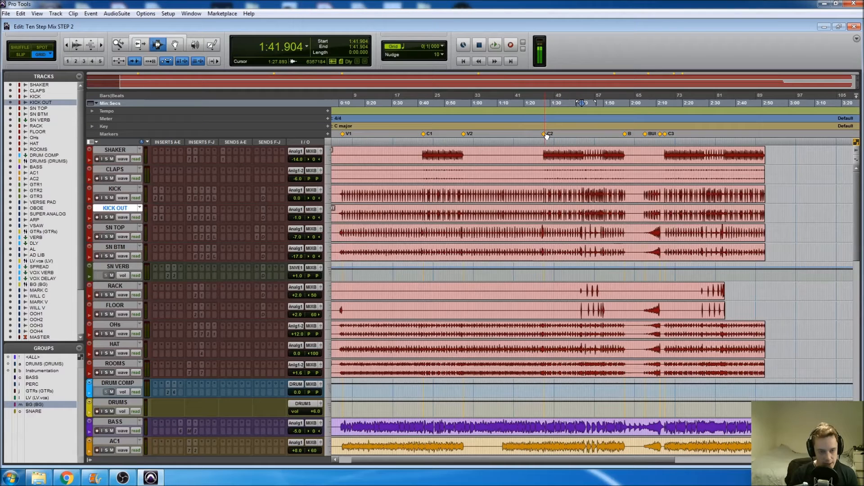
left_click(545, 136)
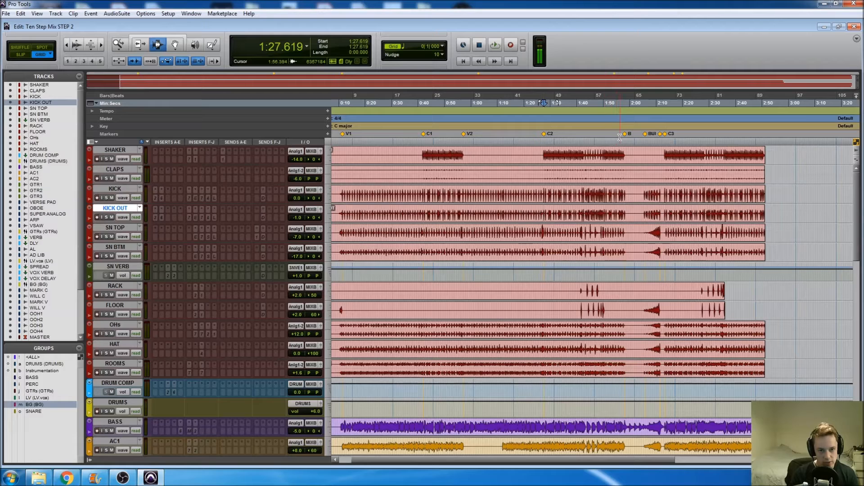
left_click(626, 135, "shift")
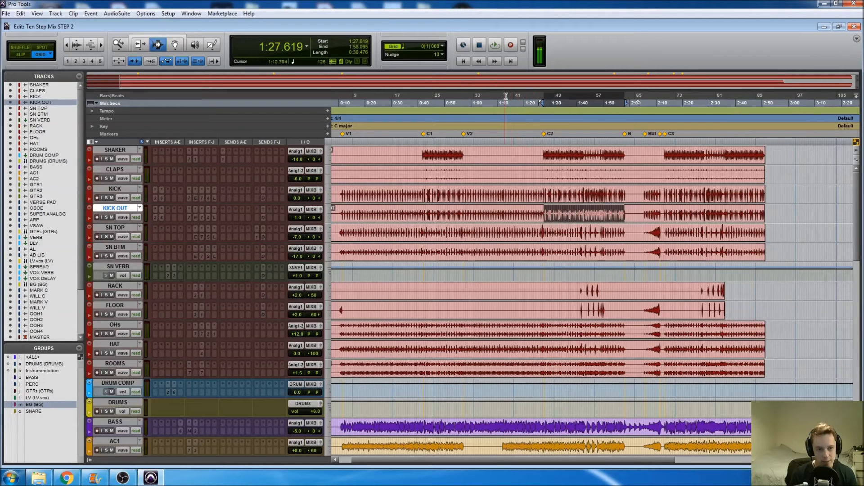
- Check that Loop playback is enabled for the selected chorus and return to the Mix window
right_click(496, 44)
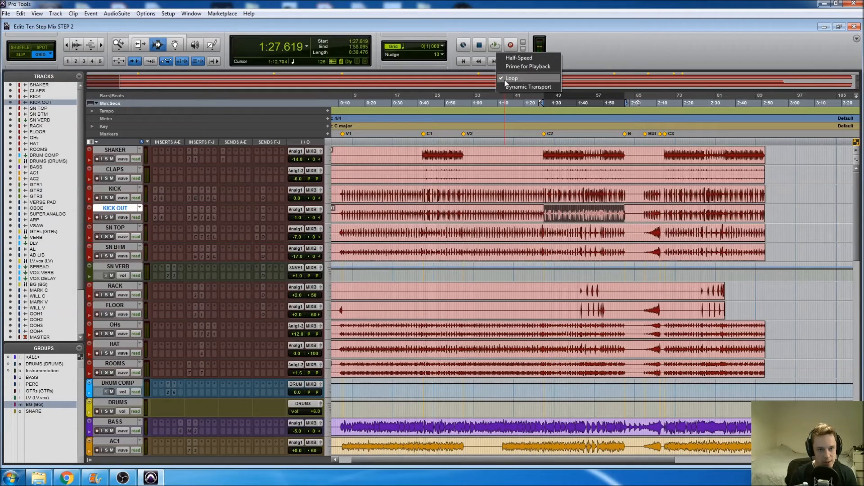
left_click(601, 29)
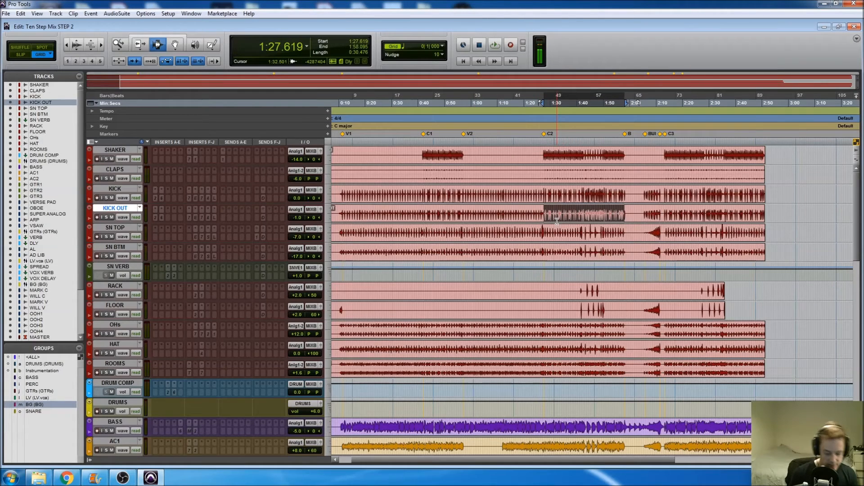
key("ctrl+equal")
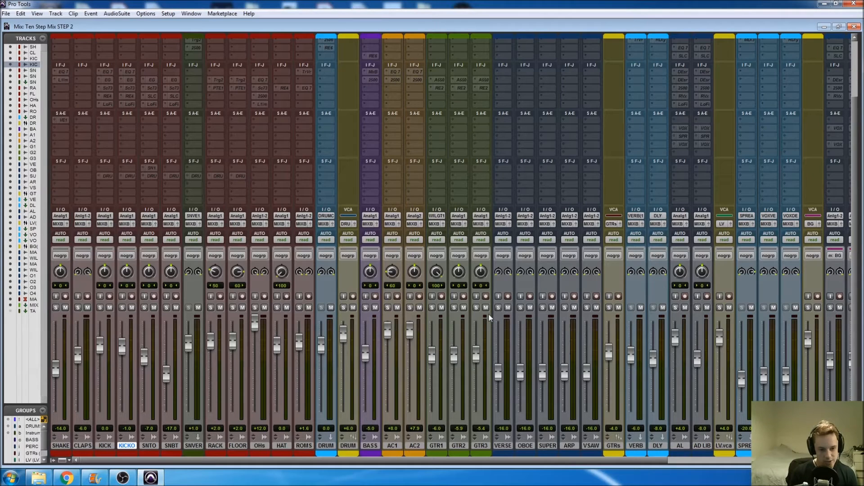
- Play the looped chorus and raise the AL vocal fader to +7.7 dB
scroll(509, 285, "right", 5)
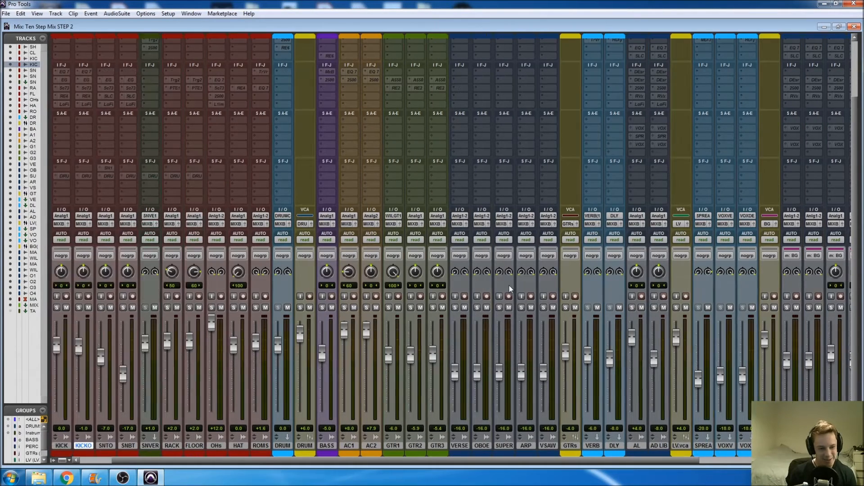
scroll(526, 307, "right", 3)
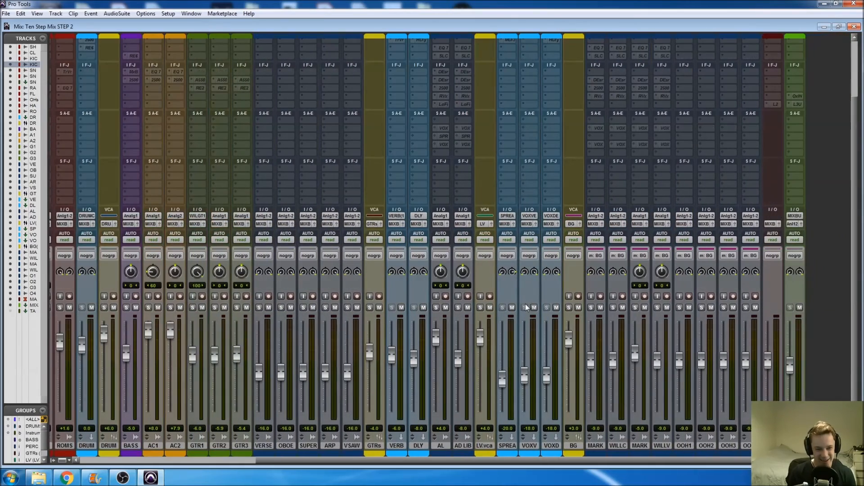
scroll(526, 307, "left", 8)
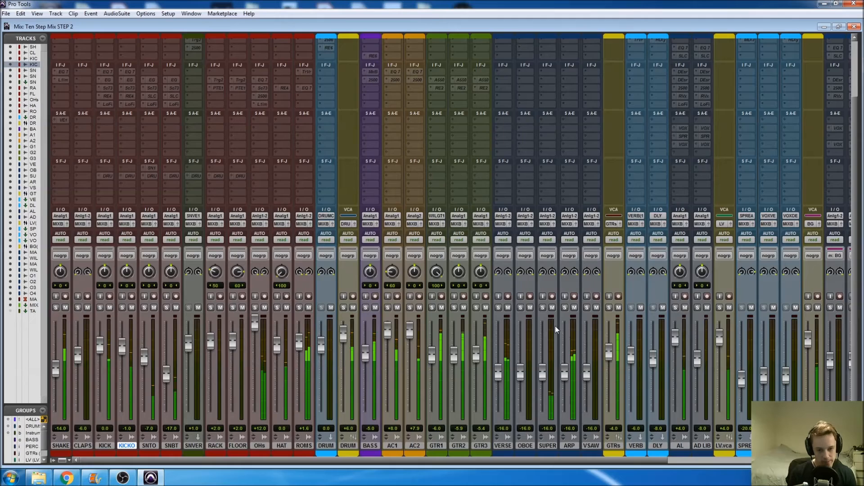
scroll(555, 327, "right", 3)
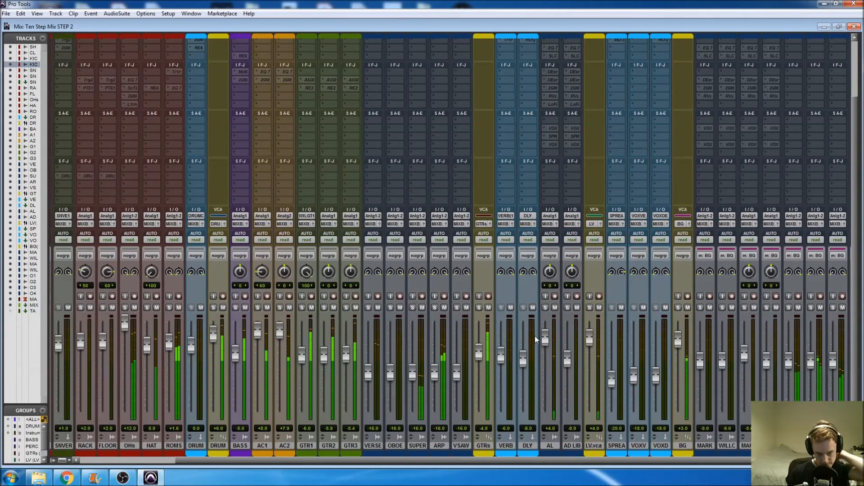
left_click_drag(544, 336, 544, 331)
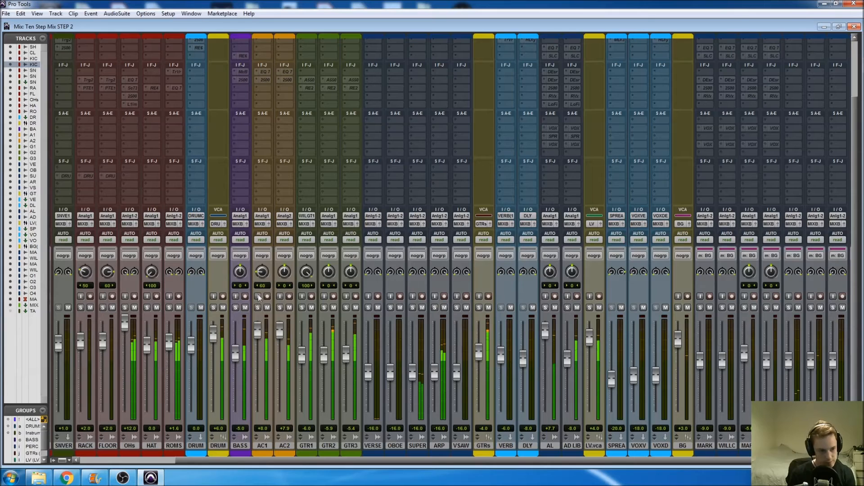
- Pan AC1 100 left and AC2 100 right, and lower their faders to +2.8 dB and +3.6 dB
left_click_drag(264, 275, 284, 312)
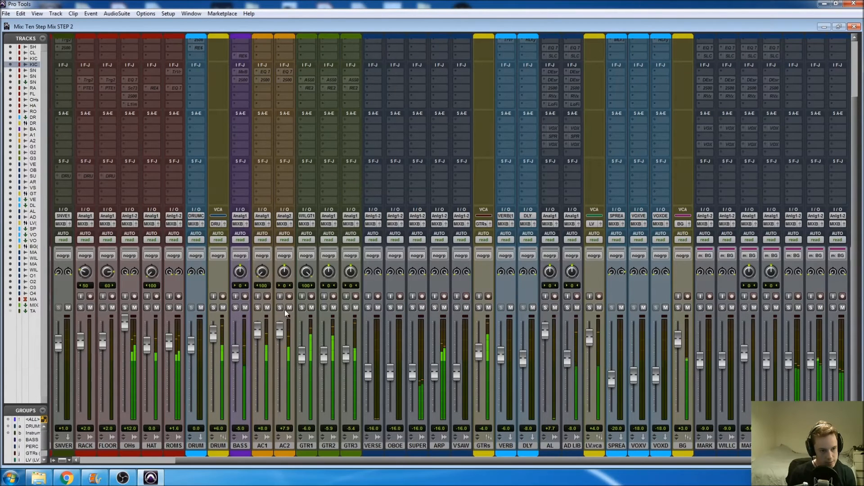
left_click_drag(285, 279, 284, 265)
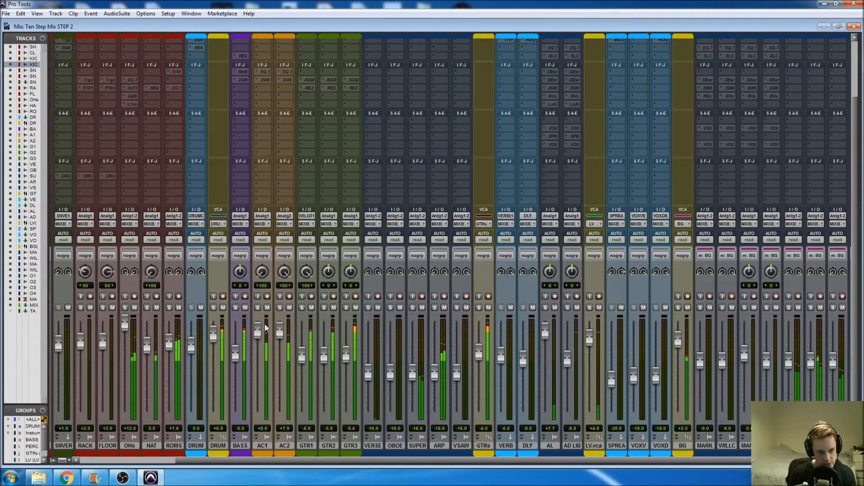
mouse_move(258, 331)
left_mouse_down()
mouse_move(259, 351)
mouse_move(281, 348)
mouse_move(258, 340)
left_mouse_up()
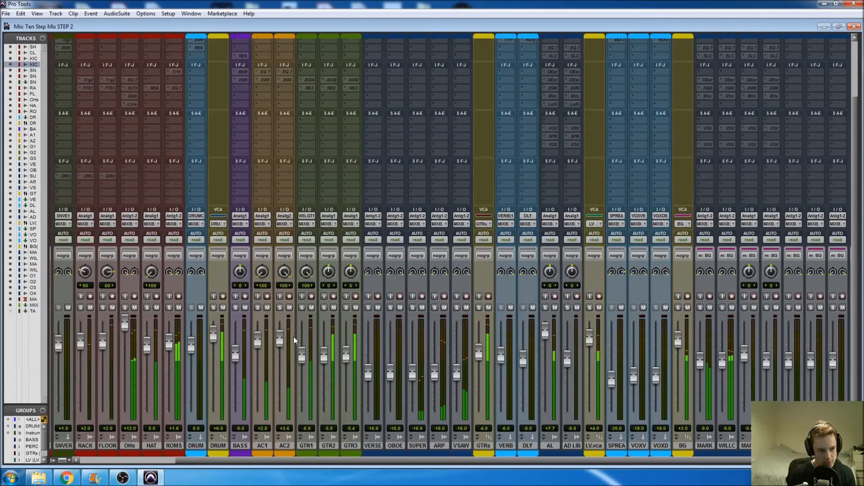
- Raise the KICK fader to +2.6 dB, SNTO to +4.0 dB and SNBT to -5.5 dB
scroll(293, 336, "left", 3)
left_click_drag(101, 346, 145, 337)
mouse_move(166, 374)
left_mouse_down()
mouse_move(164, 346)
mouse_move(151, 363)
mouse_move(163, 375)
mouse_move(169, 356)
mouse_move(169, 366)
left_mouse_up()
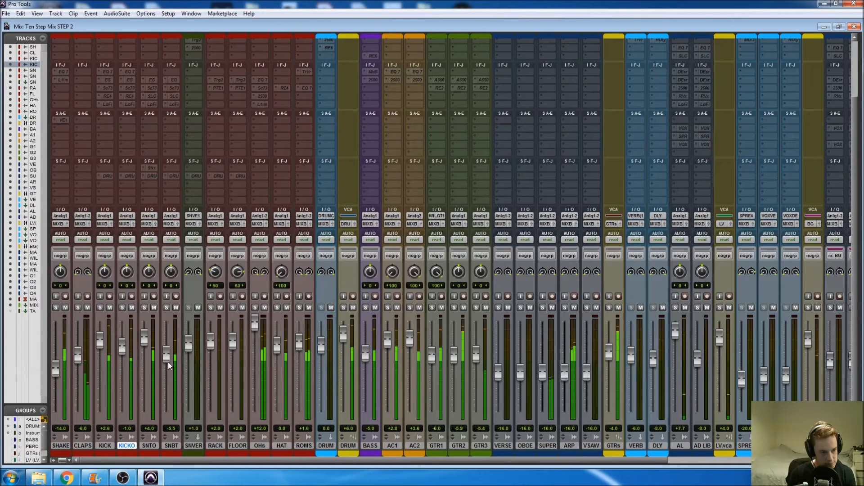
- Set the SHAKE fader to -4.7 dB, CLAPS to +12.0 dB, ROOMS to -0.9 dB and BASS to 0.0 dB
left_click_drag(60, 369, 79, 320)
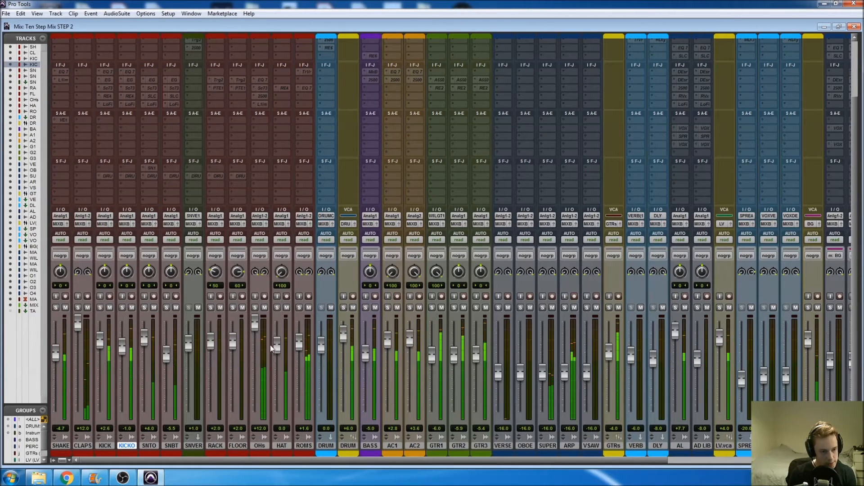
left_click_drag(299, 343, 300, 353)
left_click_drag(365, 354, 372, 373)
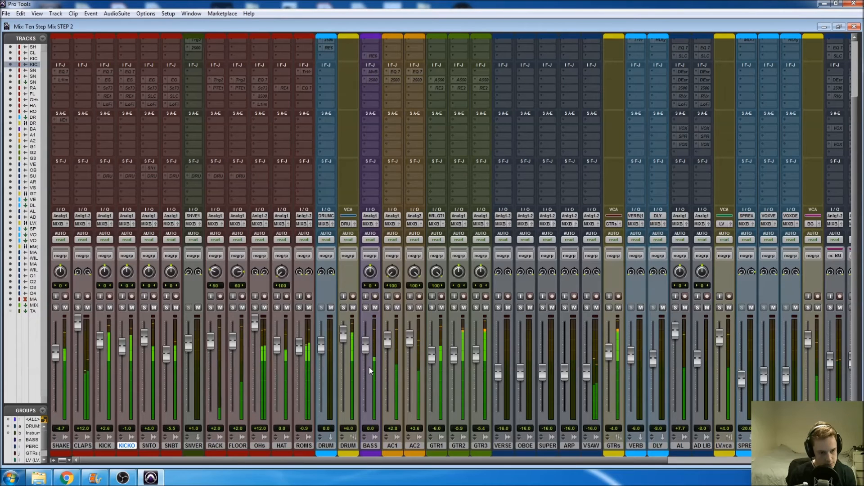
- Solo GTR1, pan it 99 left, set its fader to -5.2 dB and unsolo it
scroll(369, 368, "right", 3)
left_click(367, 308)
left_click_drag(373, 271, 366, 353)
left_click(367, 308)
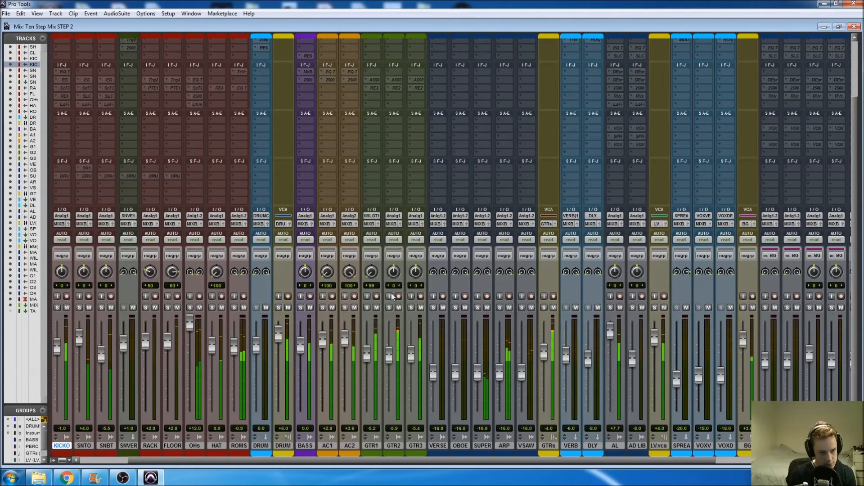
- Solo GTR2 while panning it 100 right, unsolo it and lower its fader to -9.8 dB
left_click(389, 308)
left_click_drag(394, 272, 394, 278)
left_click(389, 307)
left_click_drag(388, 354, 390, 366)
- Audition GTR3 soloed, pan it 100 right and raise its fader to -3.0 dB
left_click(411, 307)
left_click(412, 307)
left_click_drag(415, 272, 423, 169)
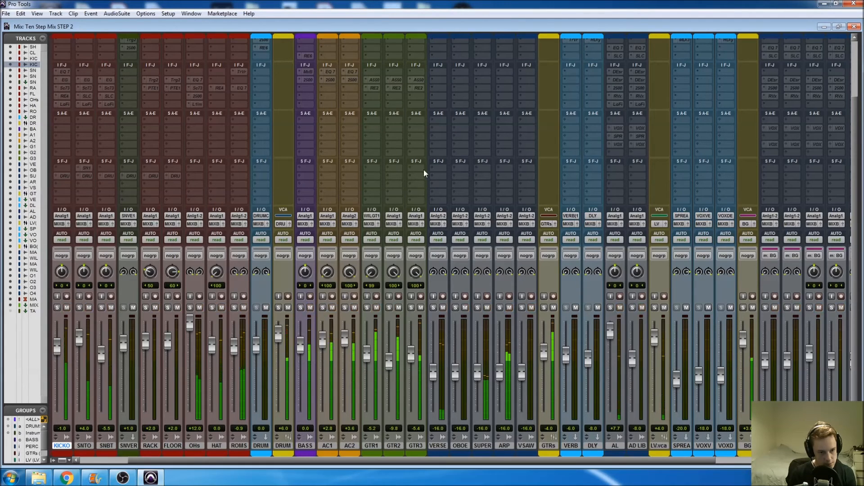
left_click_drag(408, 351, 408, 350)
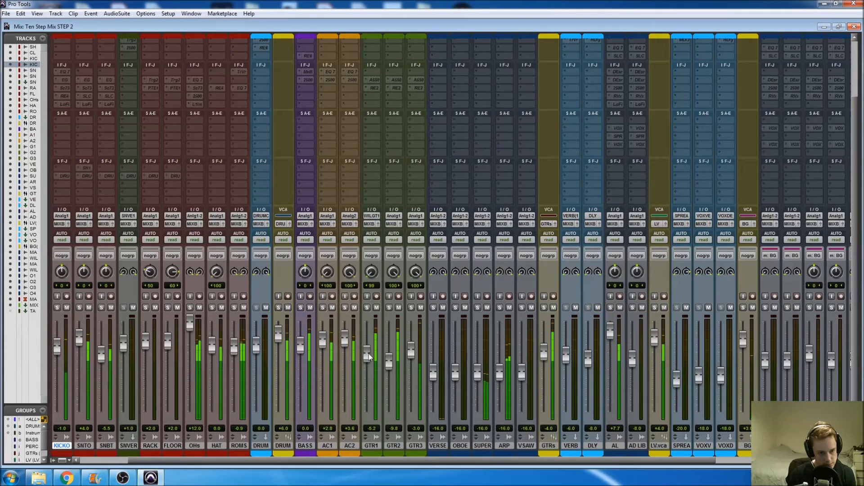
- Raise the SUPER fader to +9.6 dB, and audition ARP soloed while raising its fader to +3.1 dB
scroll(500, 347, "right", 2)
left_click_drag(436, 369, 433, 322)
left_click(456, 308)
left_click_drag(456, 380, 457, 354)
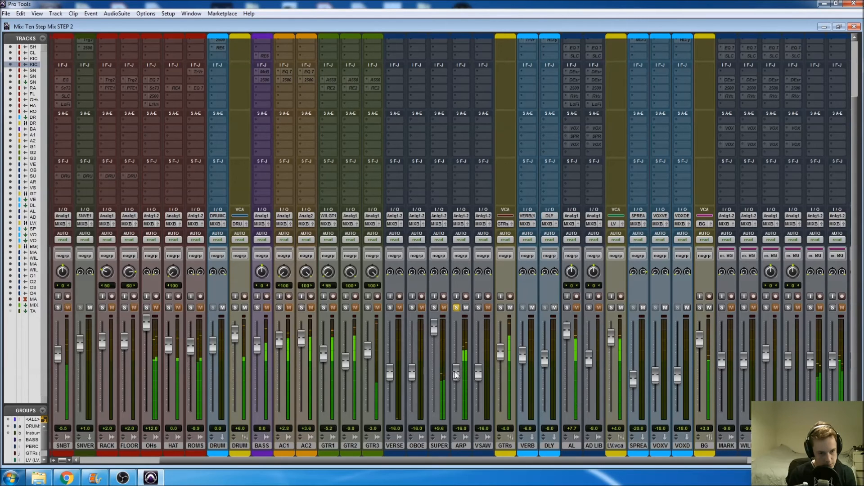
left_click(457, 308)
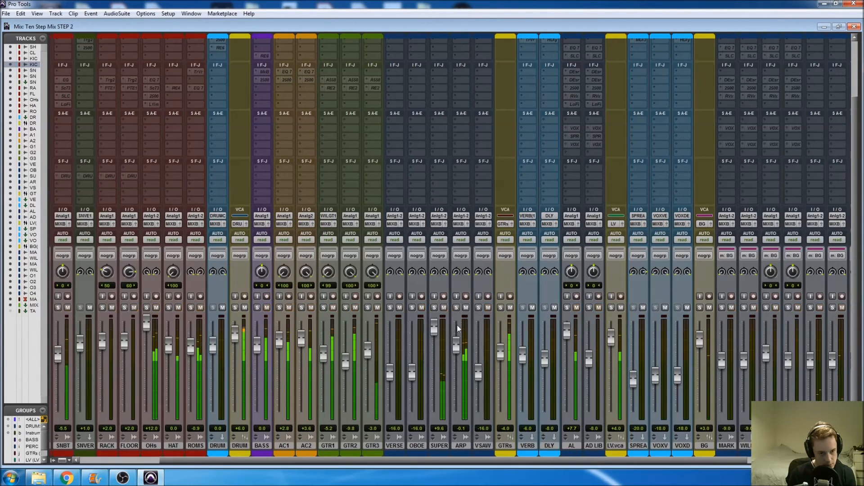
left_click_drag(456, 342, 457, 336)
- Solo the VSAW channel, raise its fader to +8.2 dB and unsolo it
left_click(479, 308)
left_click_drag(478, 373, 480, 332)
left_click(478, 308)
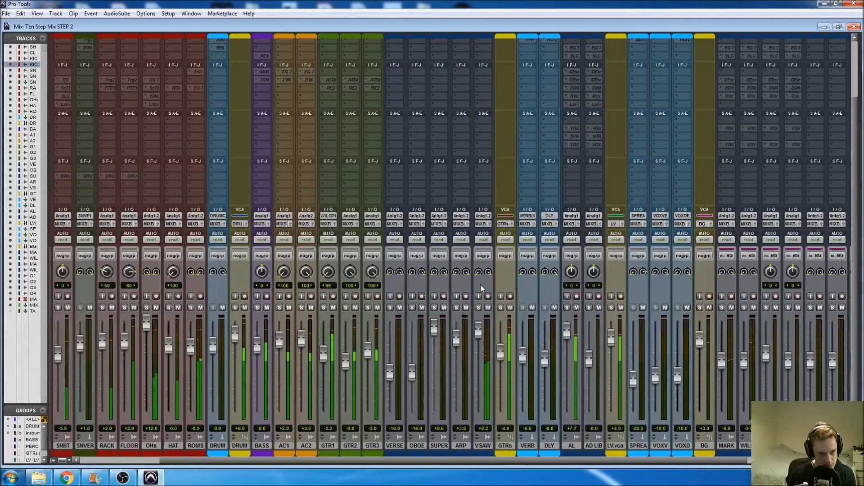
- Raise the BG VCA fader to +12.0 dB to lift the background vocals
scroll(483, 282, "right", 1)
scroll(483, 283, "right", 3)
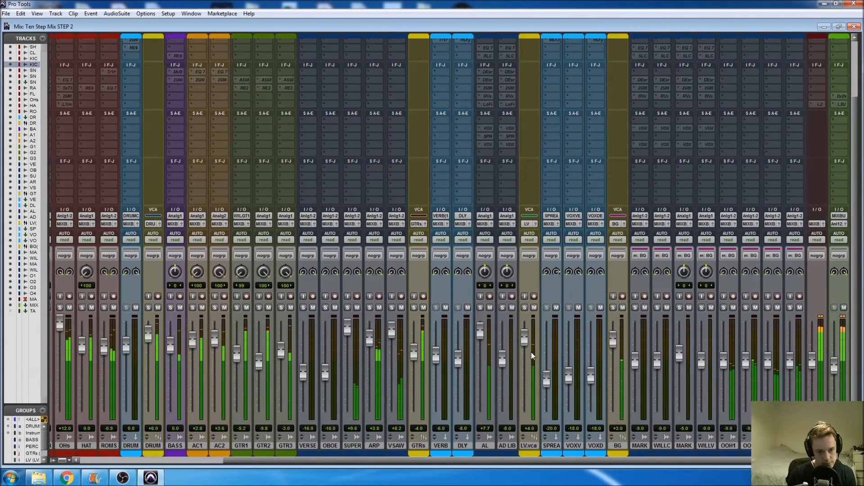
left_click_drag(616, 346, 617, 326)
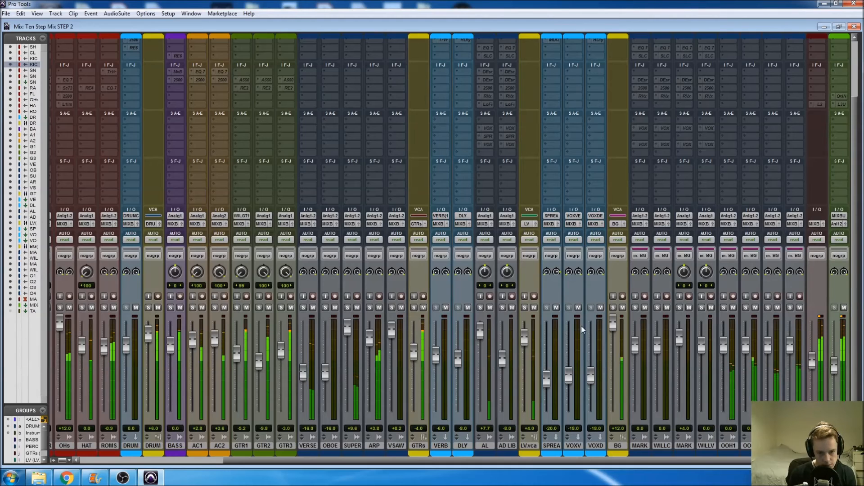
- Raise the AL vocal fader to +9.1 dB and lower the SUPER fader to +8.0 dB
scroll(420, 288, "left", 3)
scroll(418, 297, "left", 2)
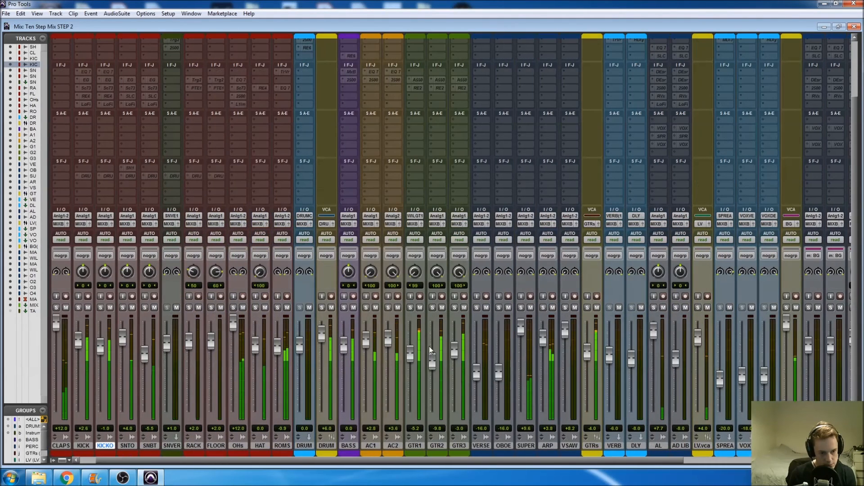
left_click_drag(654, 332, 654, 328)
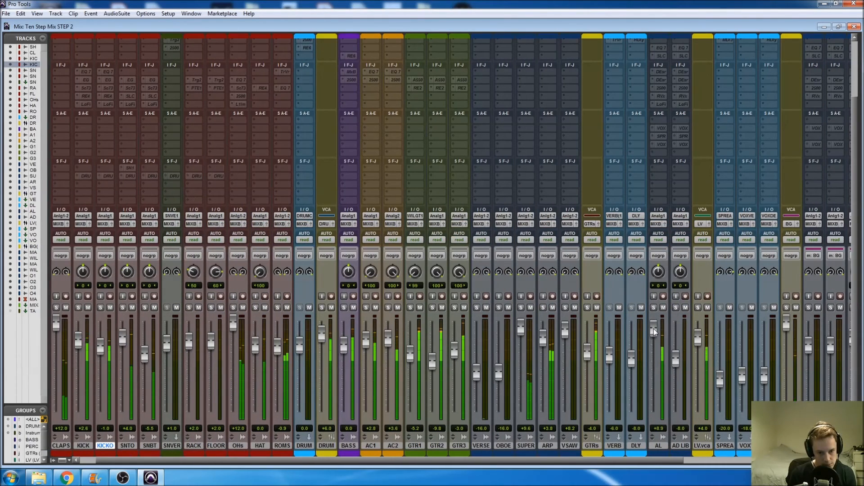
left_click_drag(540, 342, 523, 338)
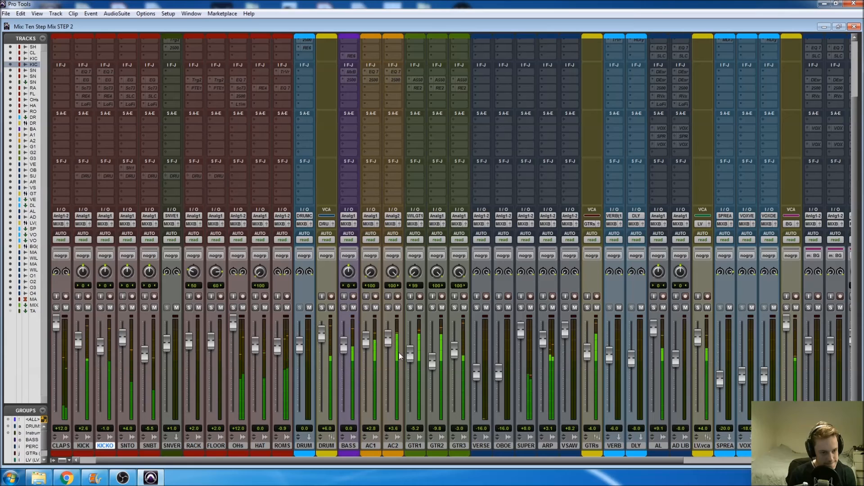
- Fine-tune the GTR1 fader to -5.1 dB and recheck the AC1 and AC2 levels in the mix
scroll(339, 367, "left", 1)
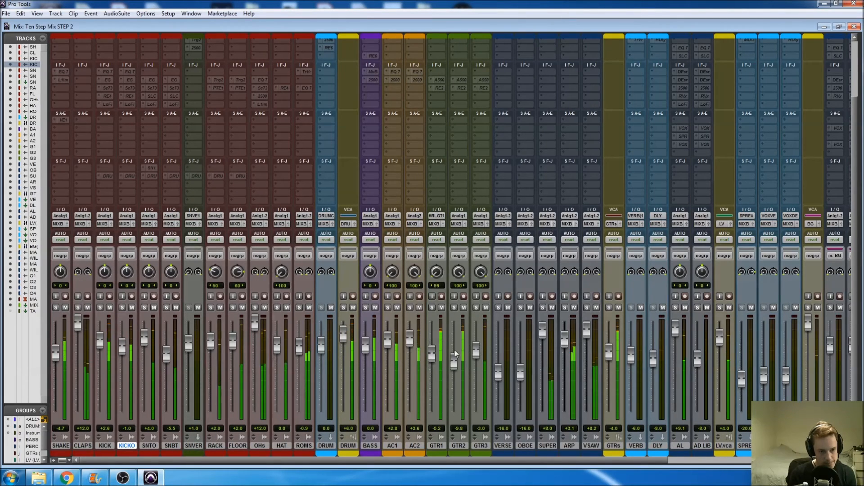
left_click_drag(433, 358, 433, 356)
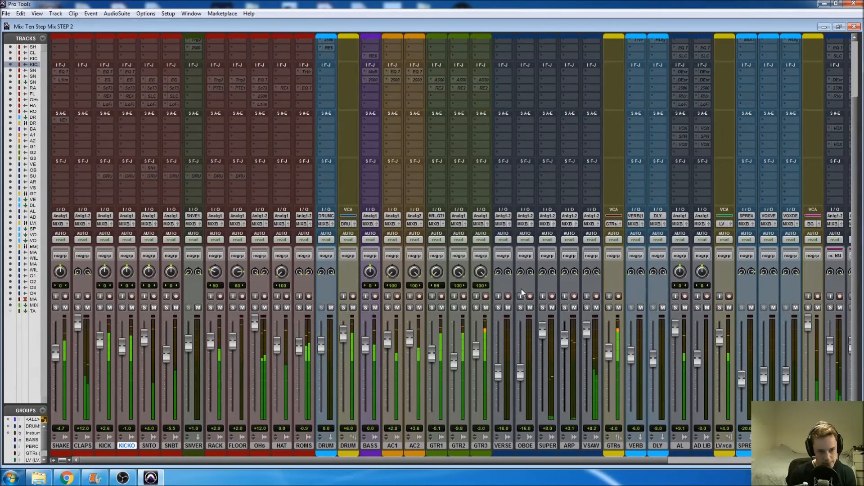
left_click_drag(388, 341, 410, 368)
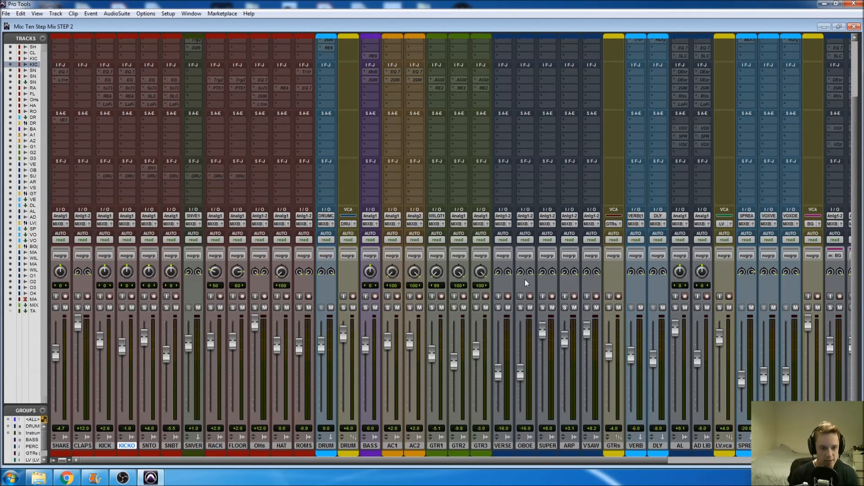
scroll(525, 280, "right", 5)
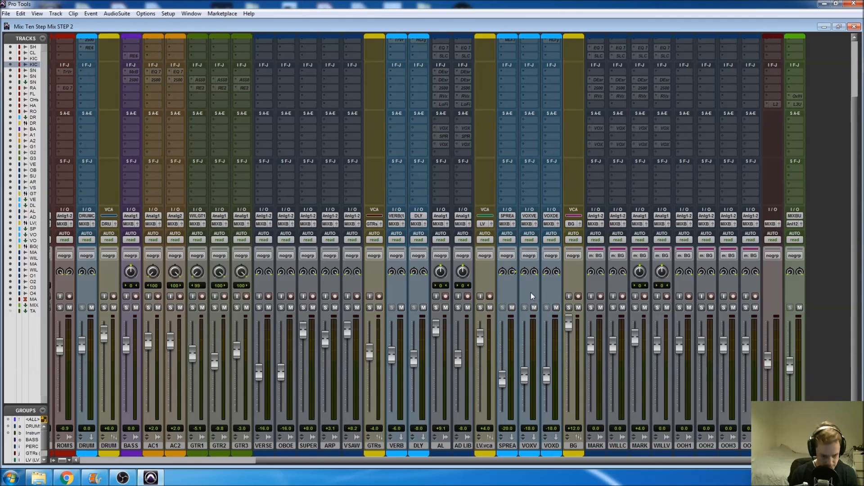
scroll(530, 292, "left", 2)
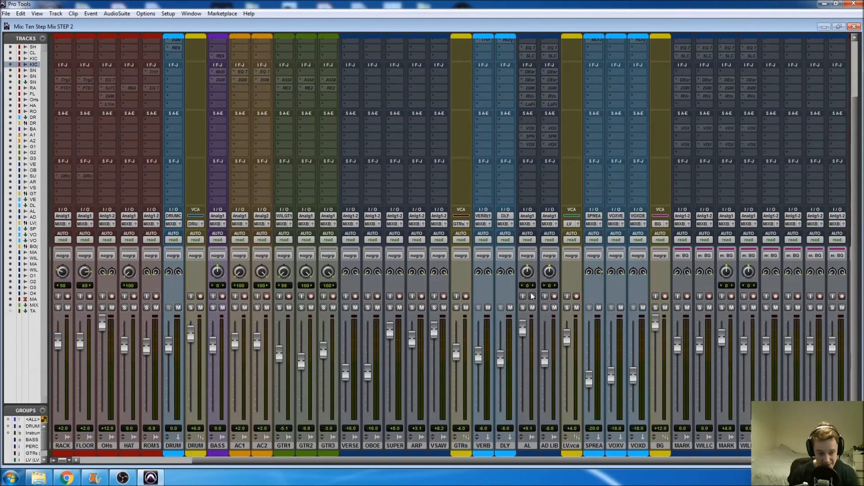